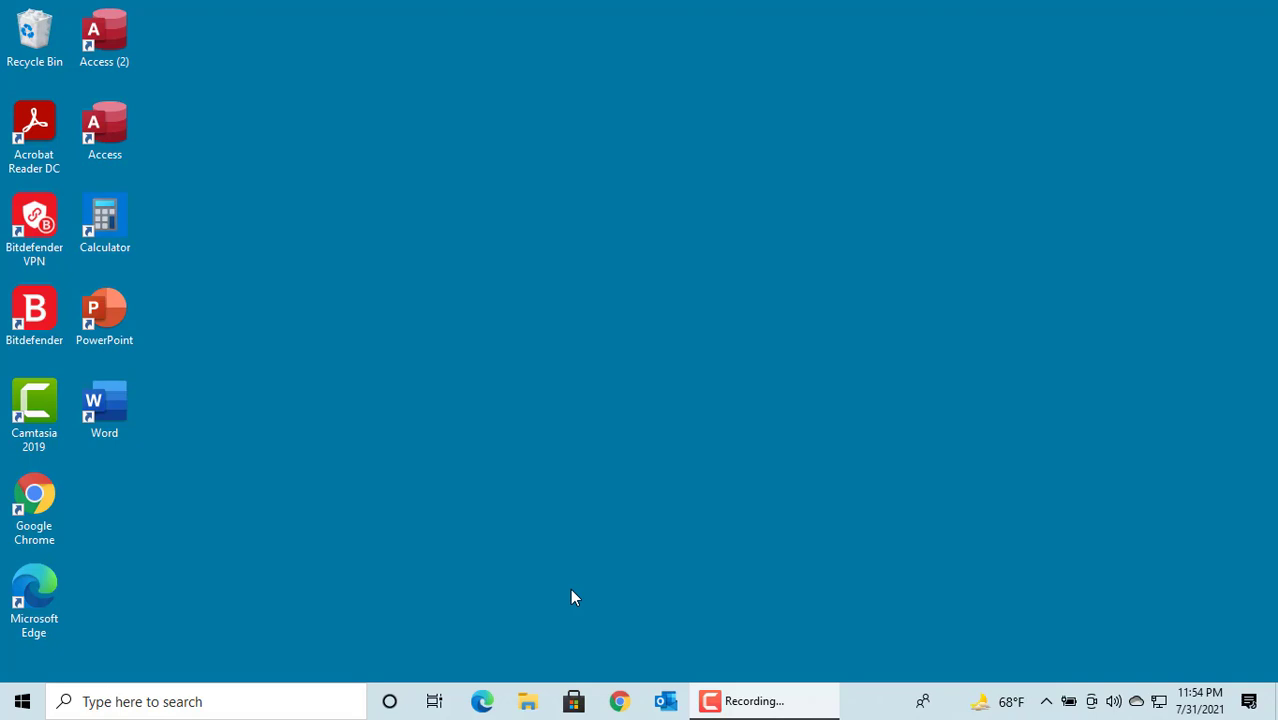
Launch File Explorer and browse to C:\Test folder 3 to list its six files.
left_click(524, 698)
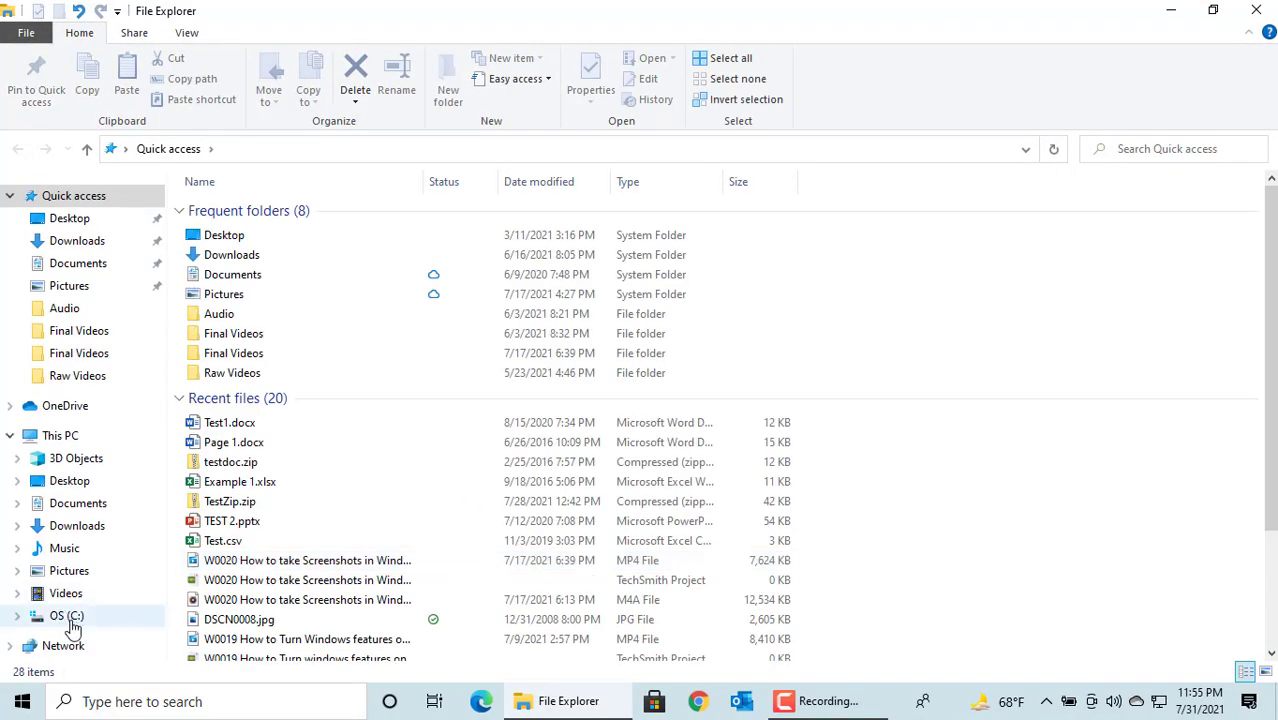
left_click(70, 621)
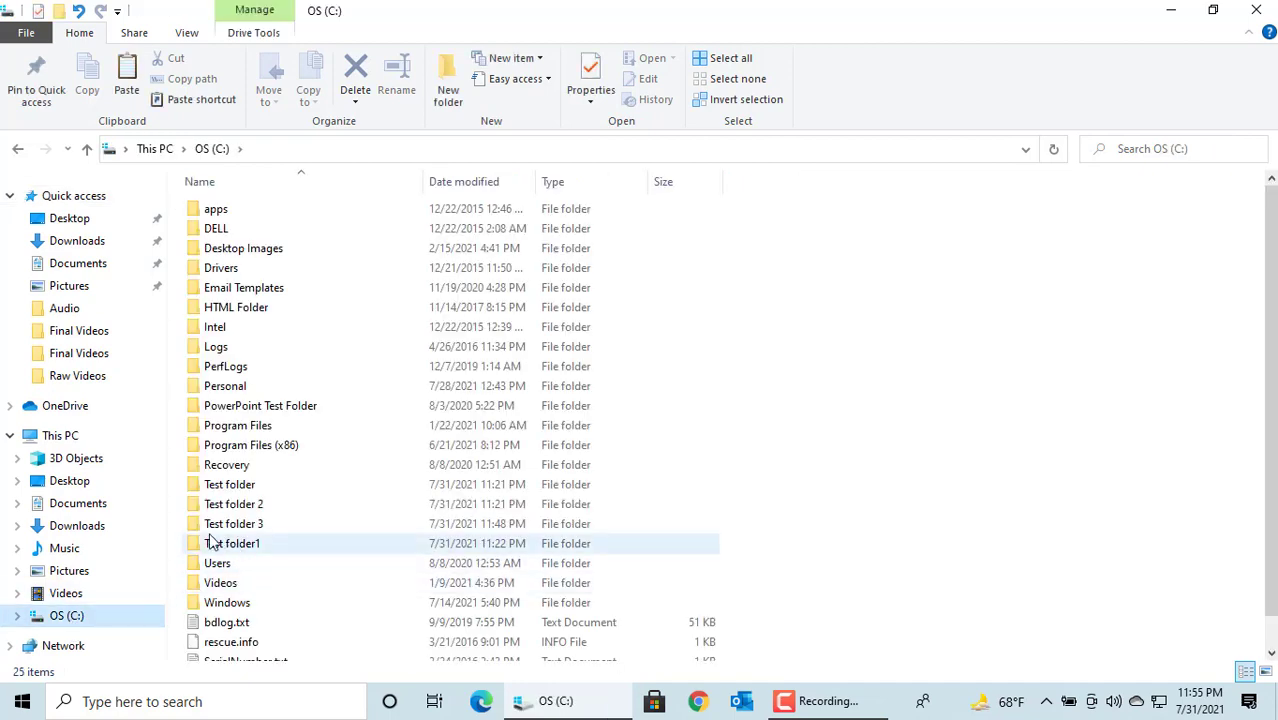
left_click(197, 530)
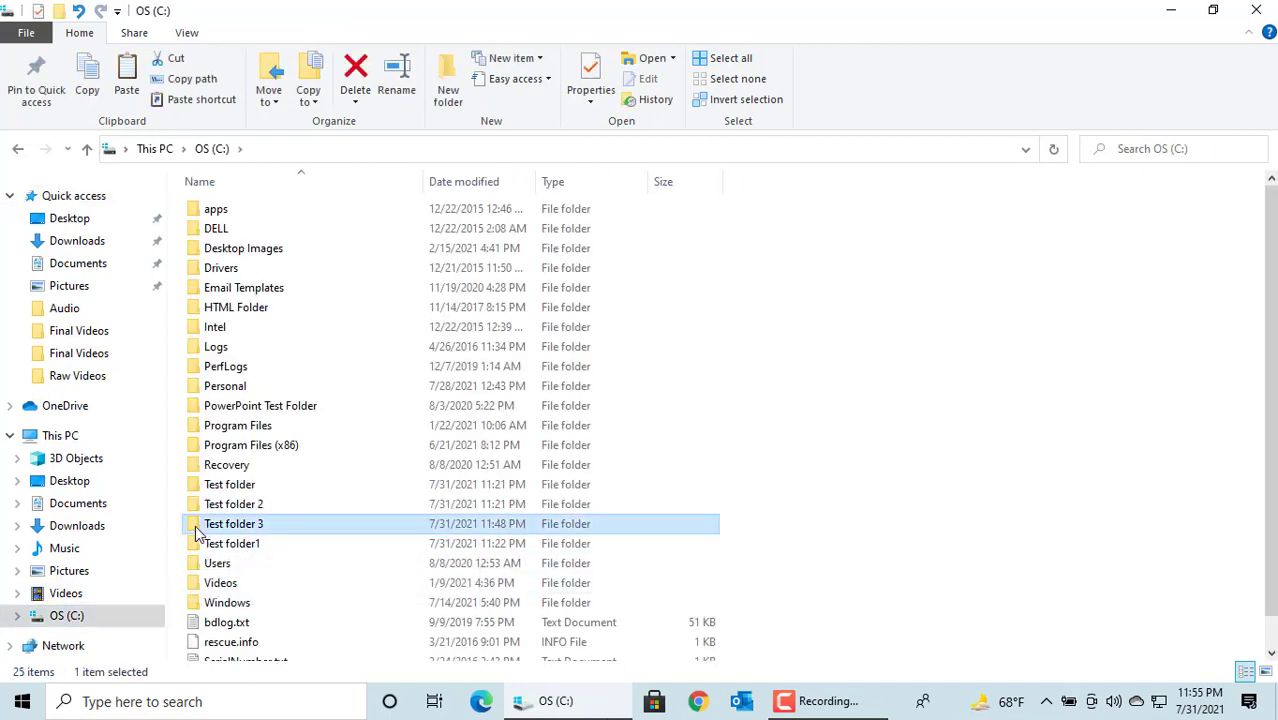
double_click(197, 530)
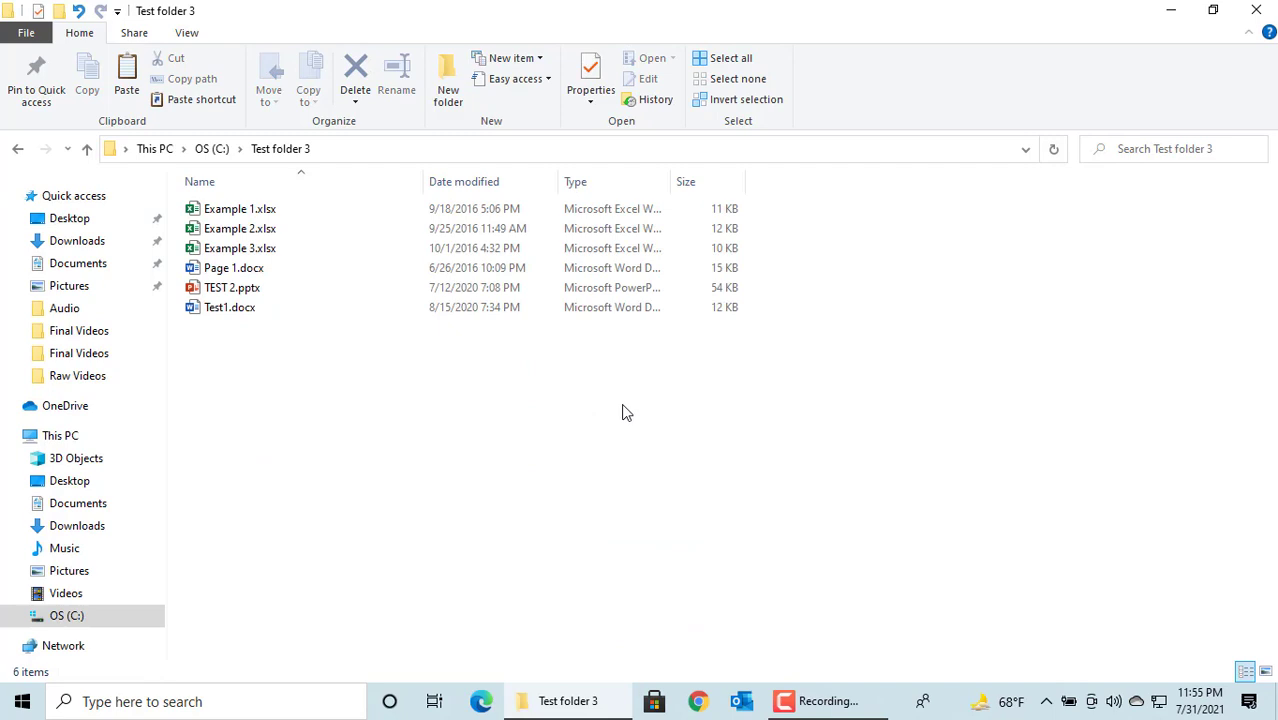
Add an empty zipped folder named 'Test Zip folder', check it is empty, and return.
right_click(734, 387)
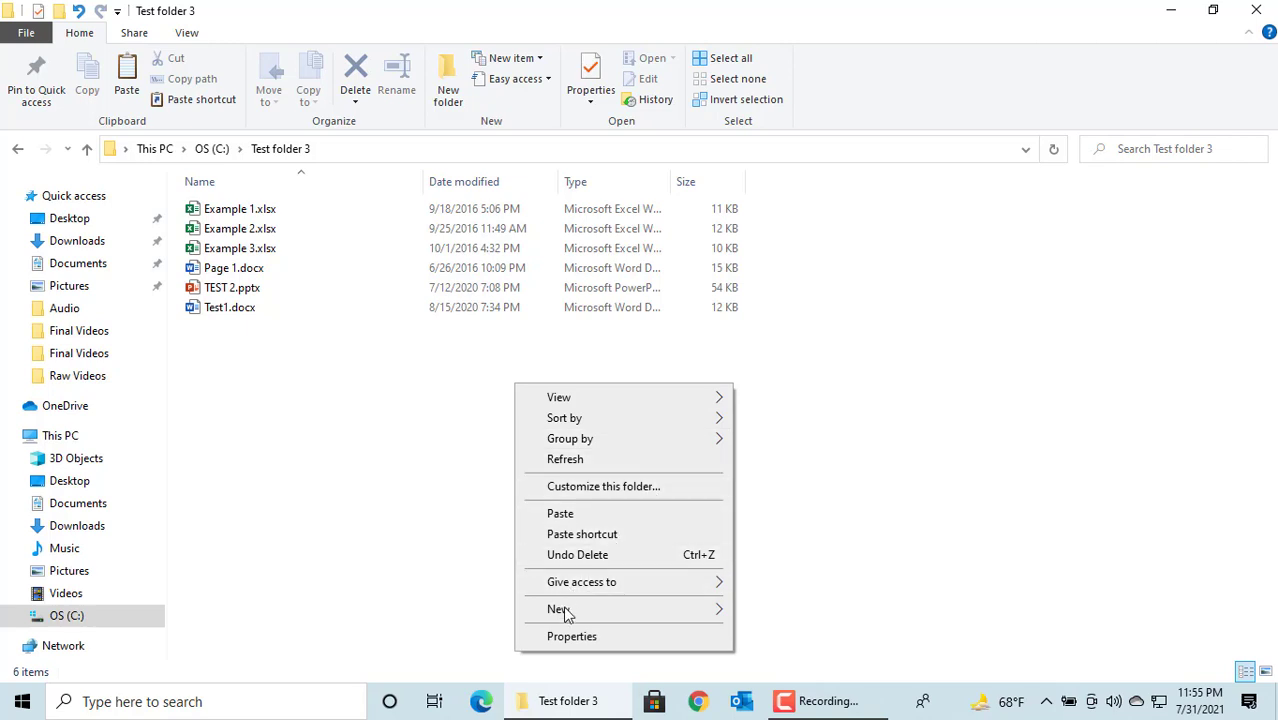
mouse_move(620, 609)
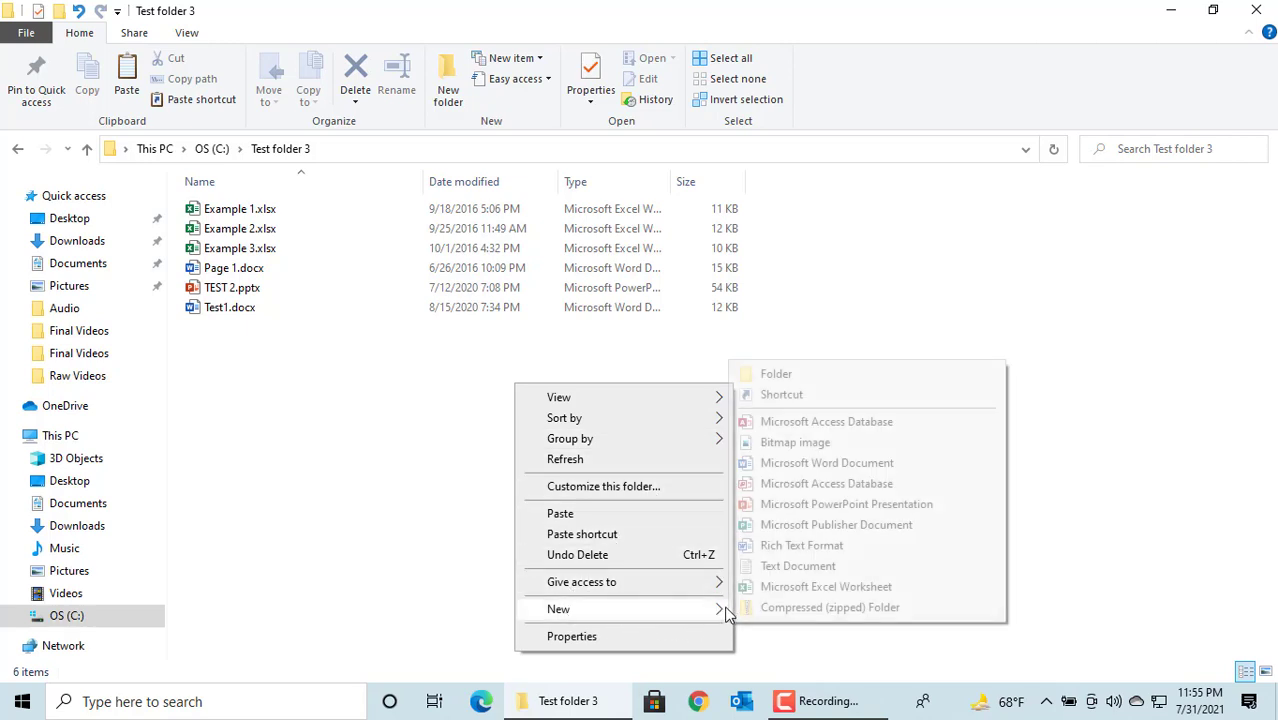
left_click(812, 612)
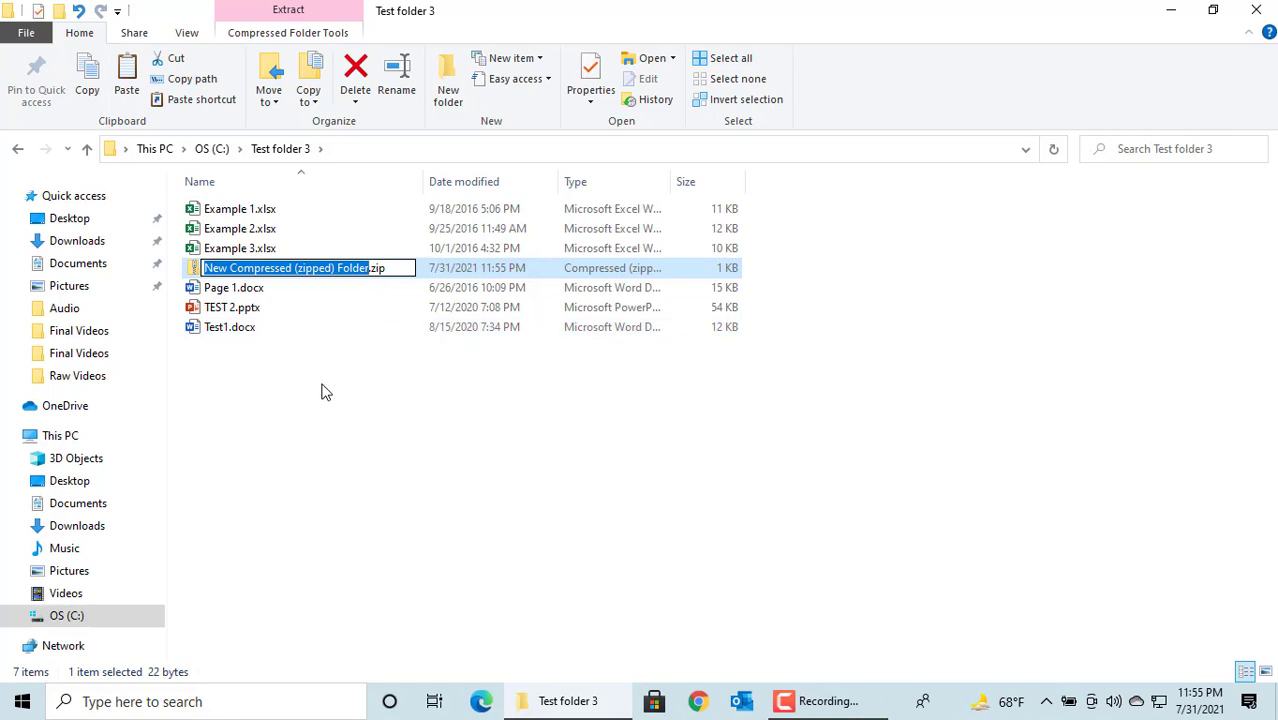
type("Test Zi")
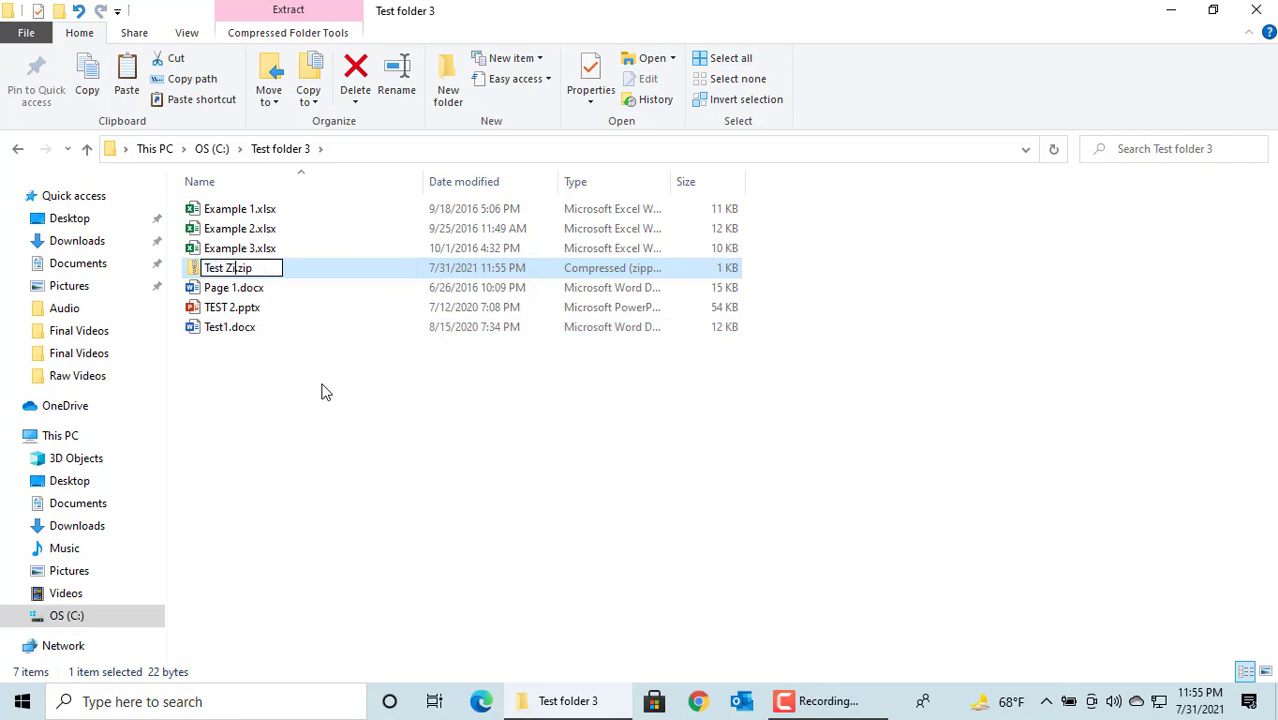
type("p folder")
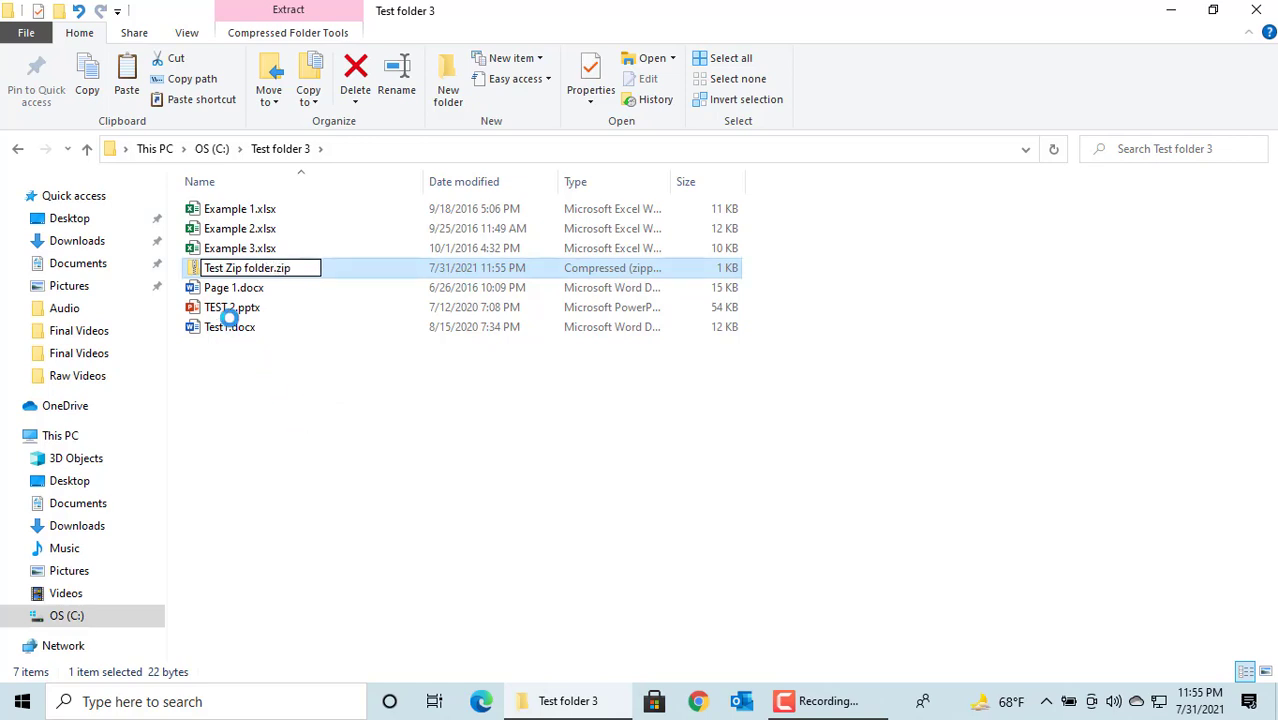
key("Return")
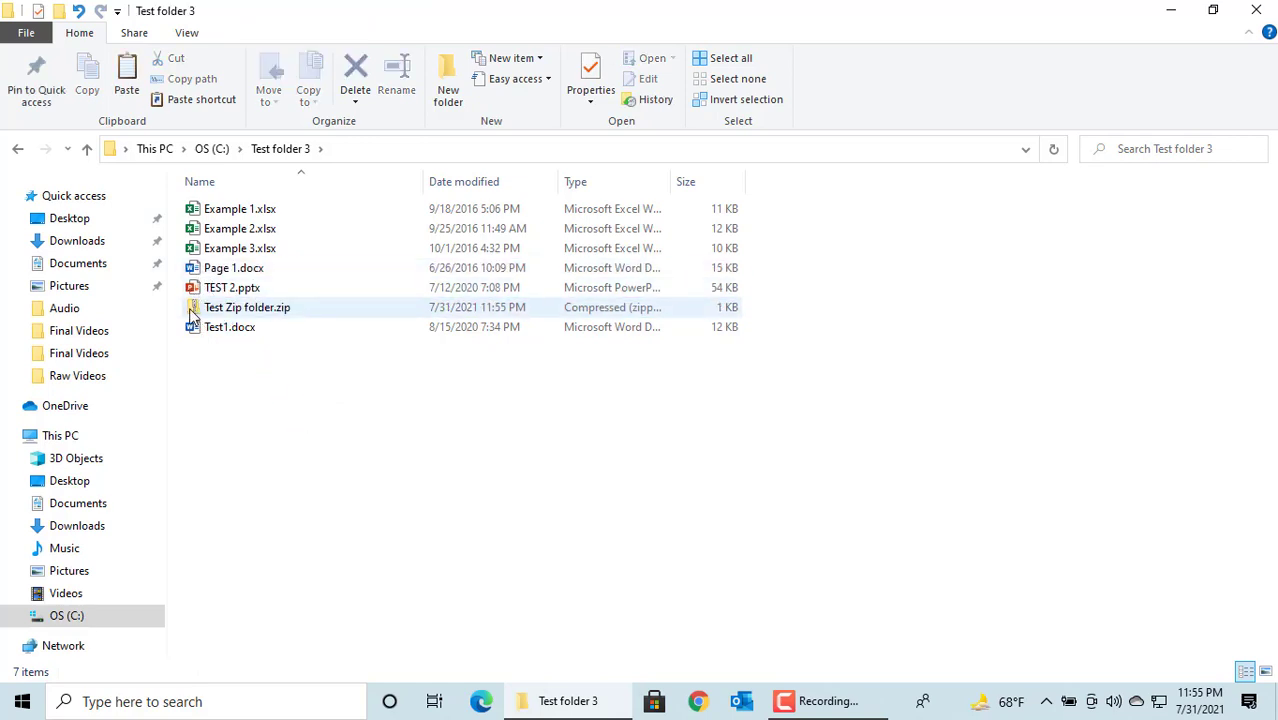
double_click(197, 312)
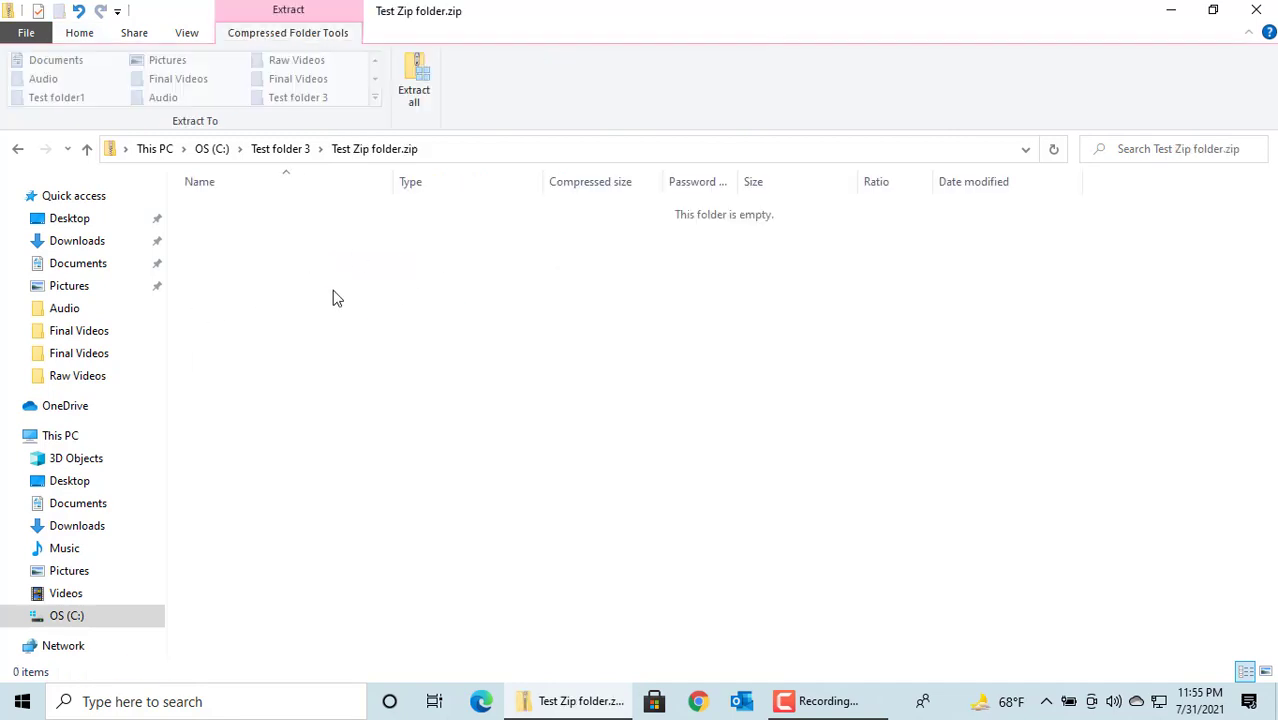
mouse_move(62, 209)
left_click(18, 150)
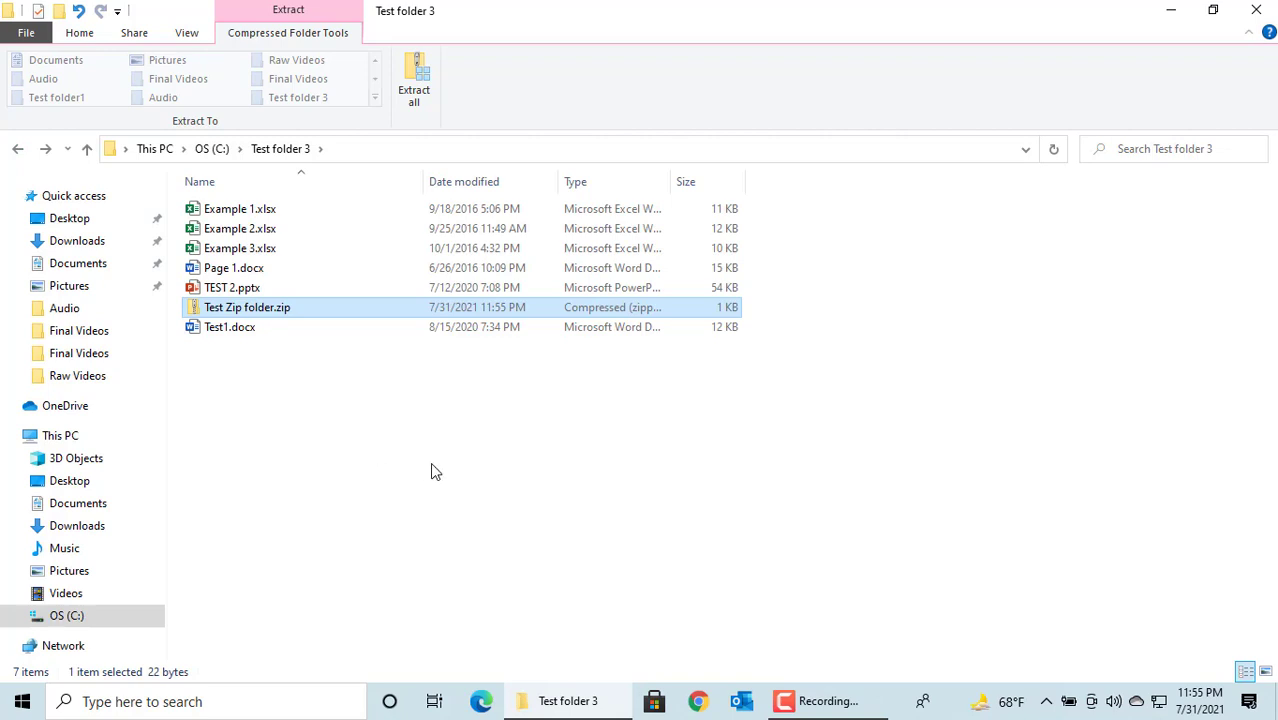
Compress Test1.docx into Test1.zip with the default name and open the new archive.
left_click(217, 338)
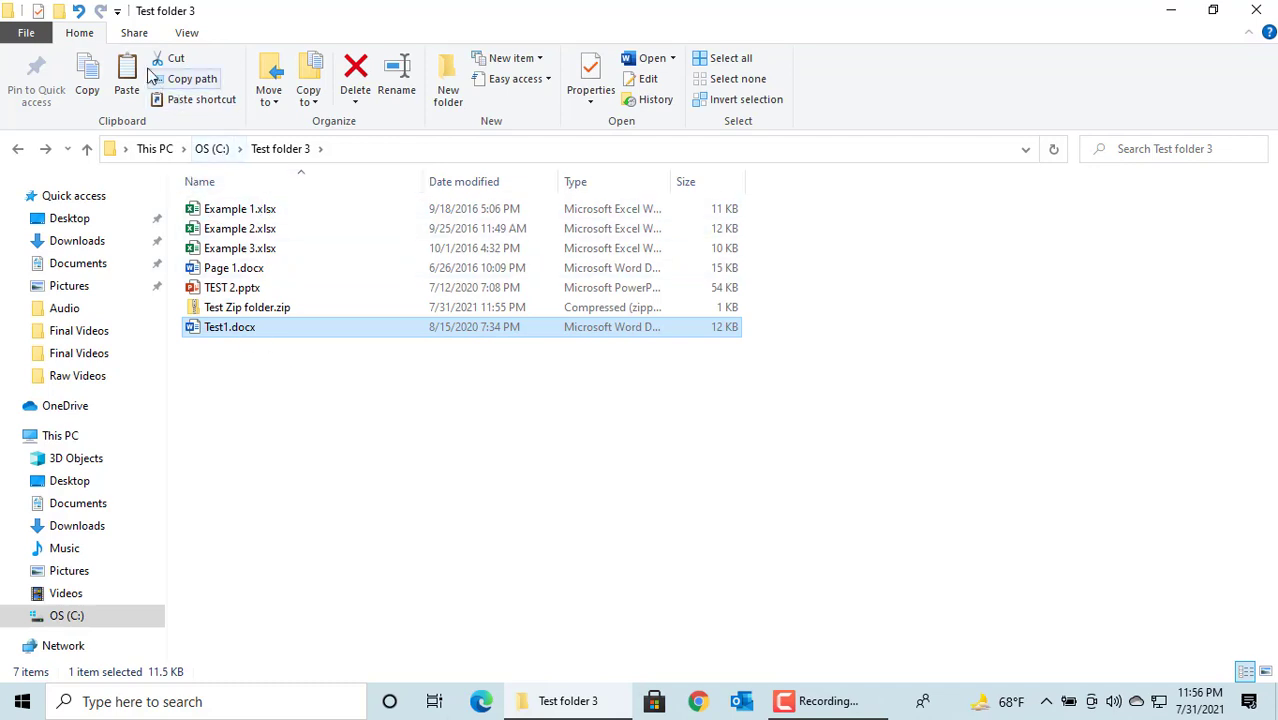
left_click(135, 35)
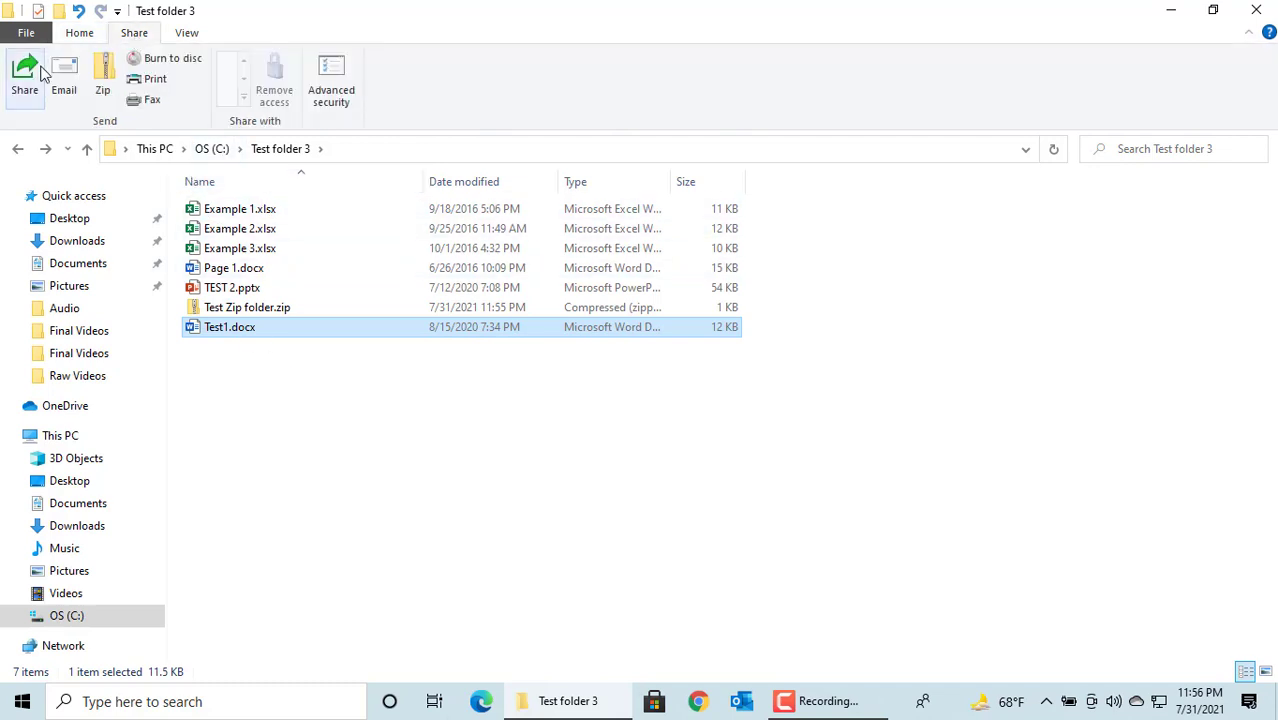
left_click(107, 74)
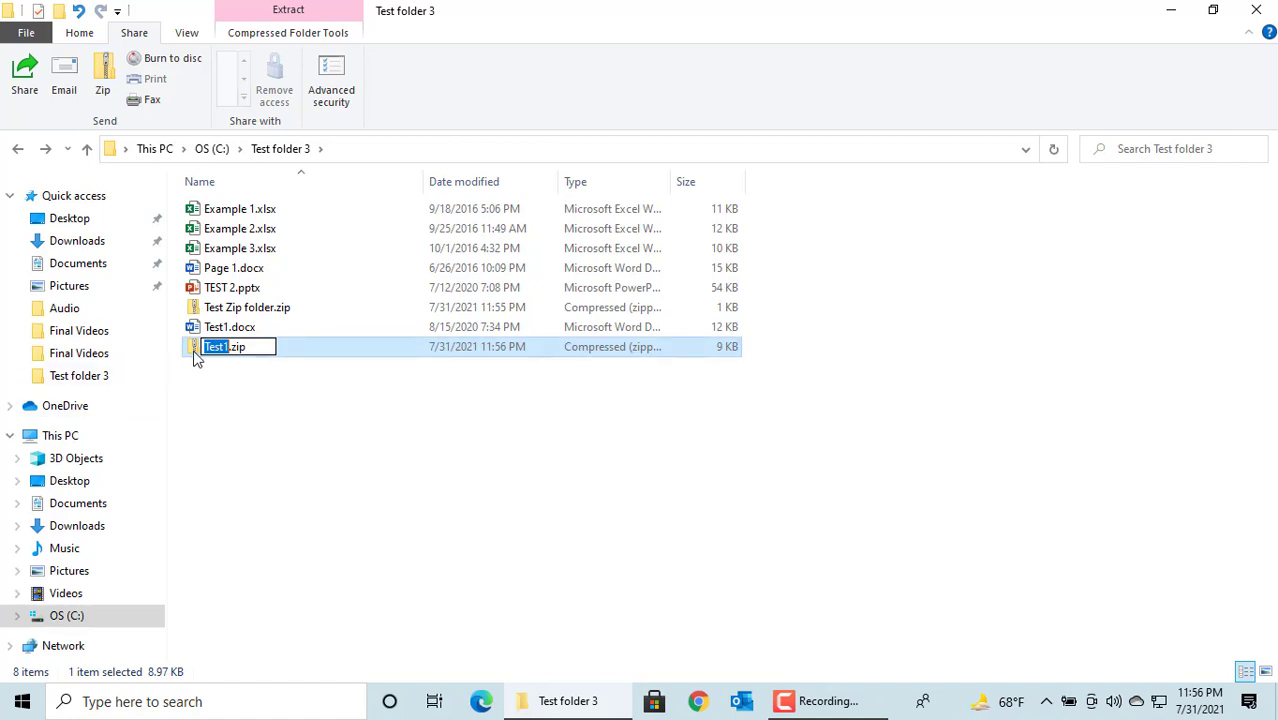
key("Return")
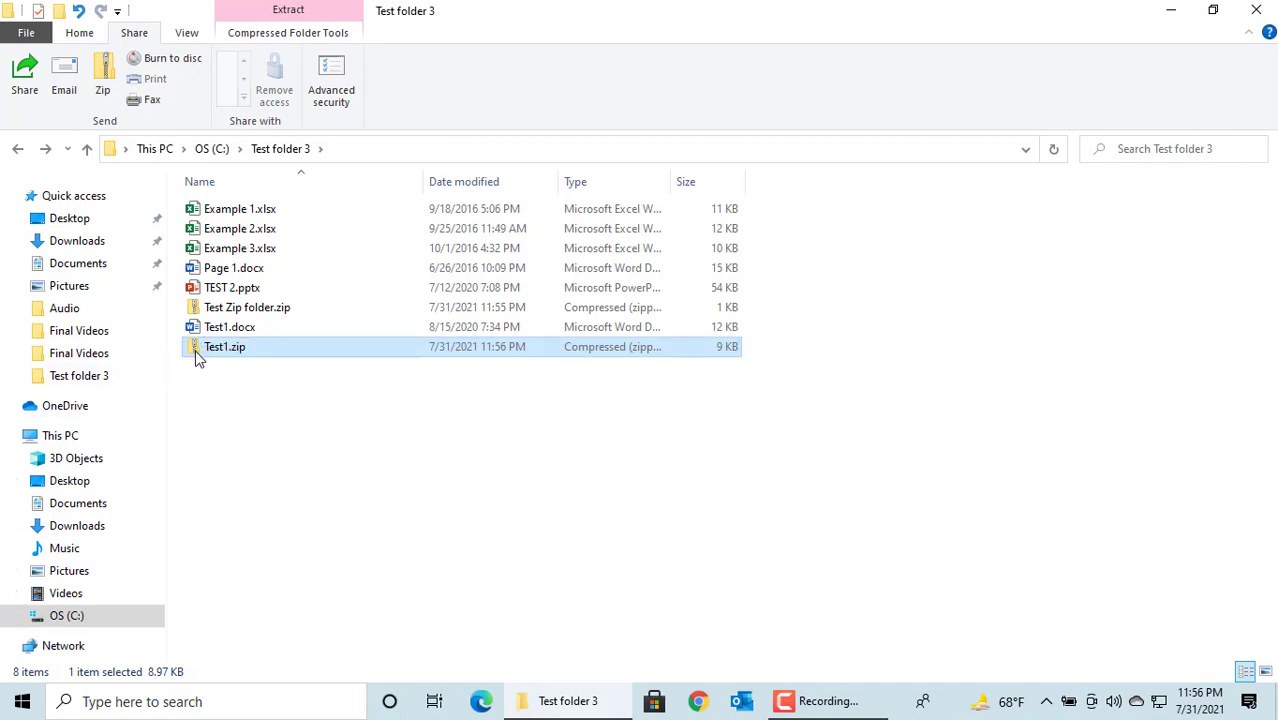
double_click(195, 350)
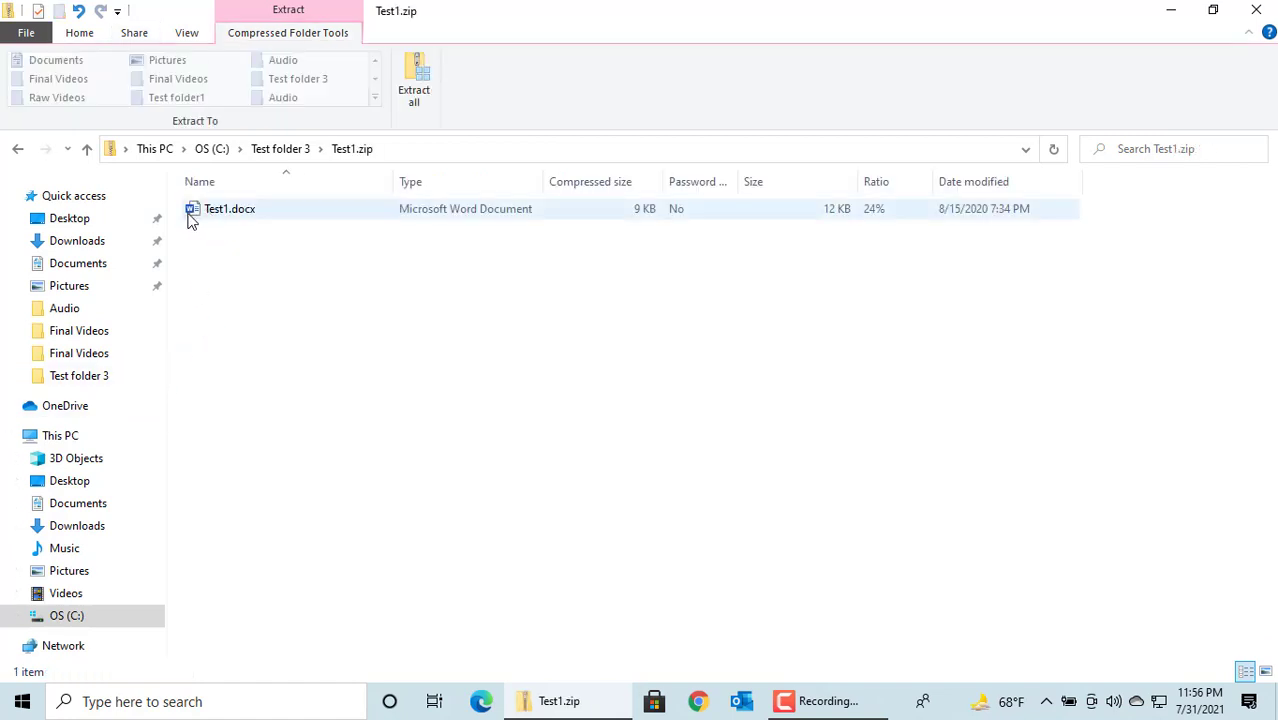
Back in Test folder 3, drag Example 1.xlsx into Test Zip folder.zip, then select Example 2.xlsx.
left_click(18, 150)
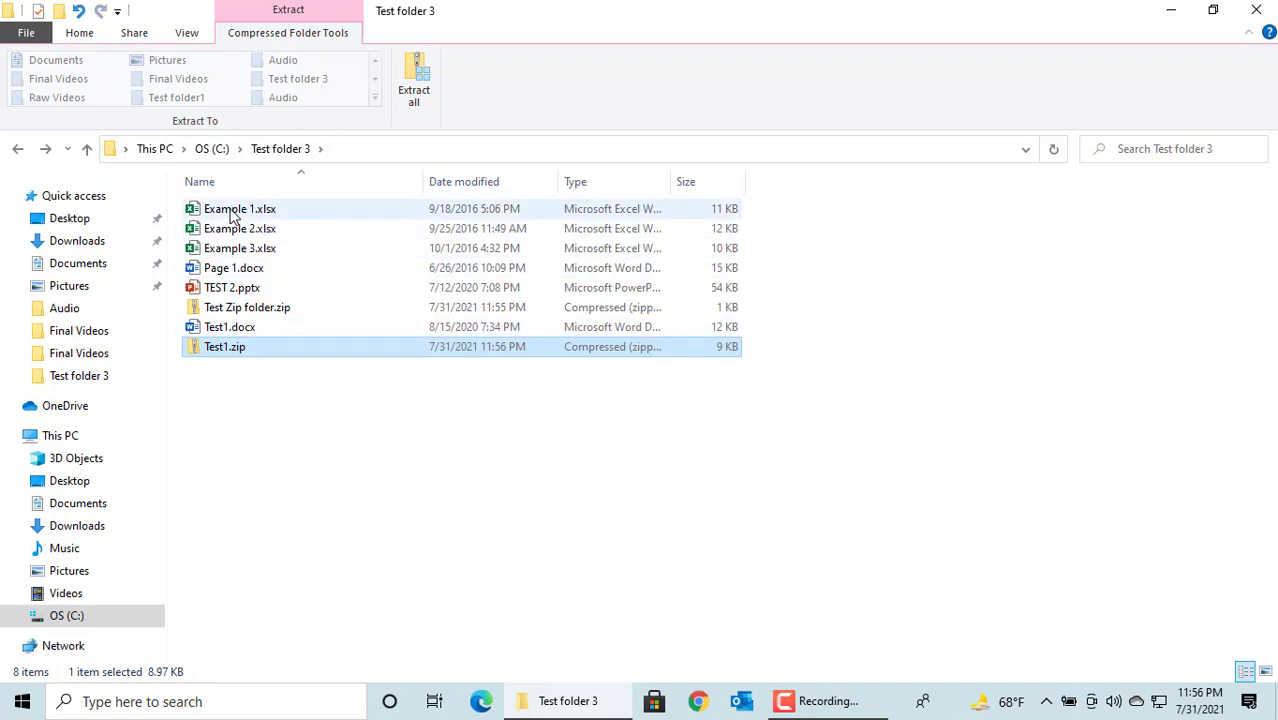
left_click_drag(232, 215, 249, 312)
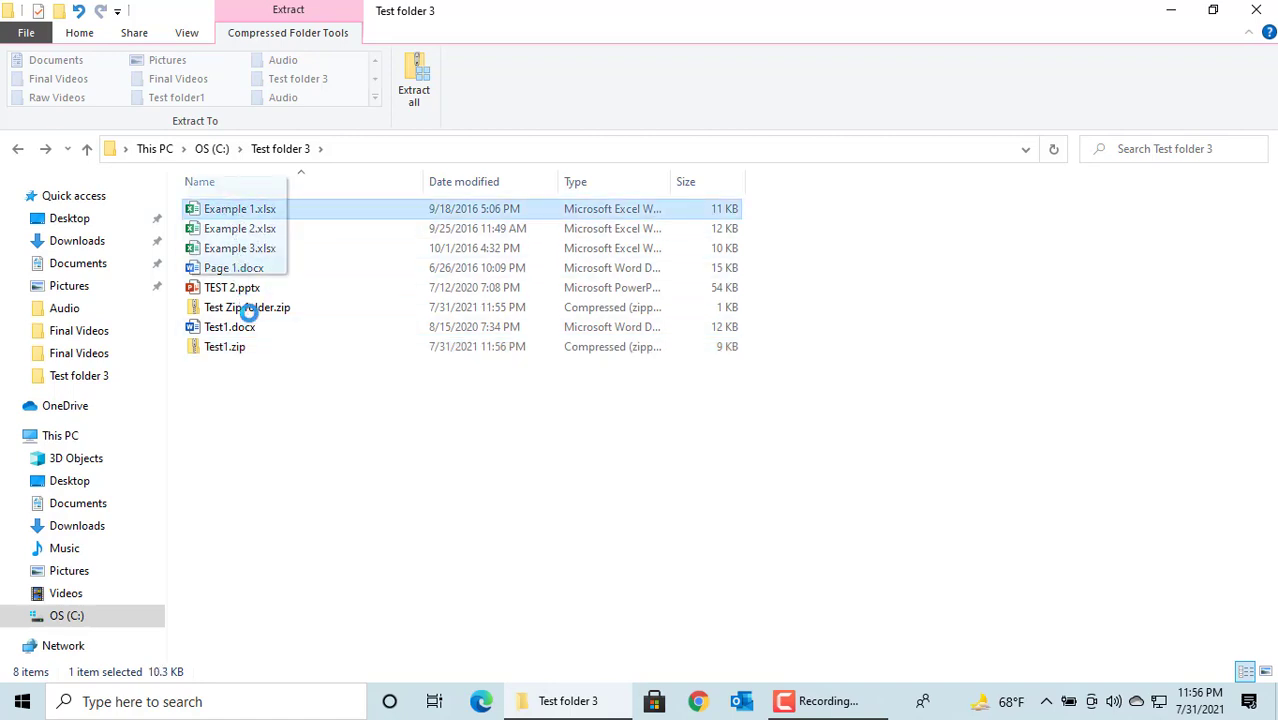
left_click_drag(249, 312, 258, 308)
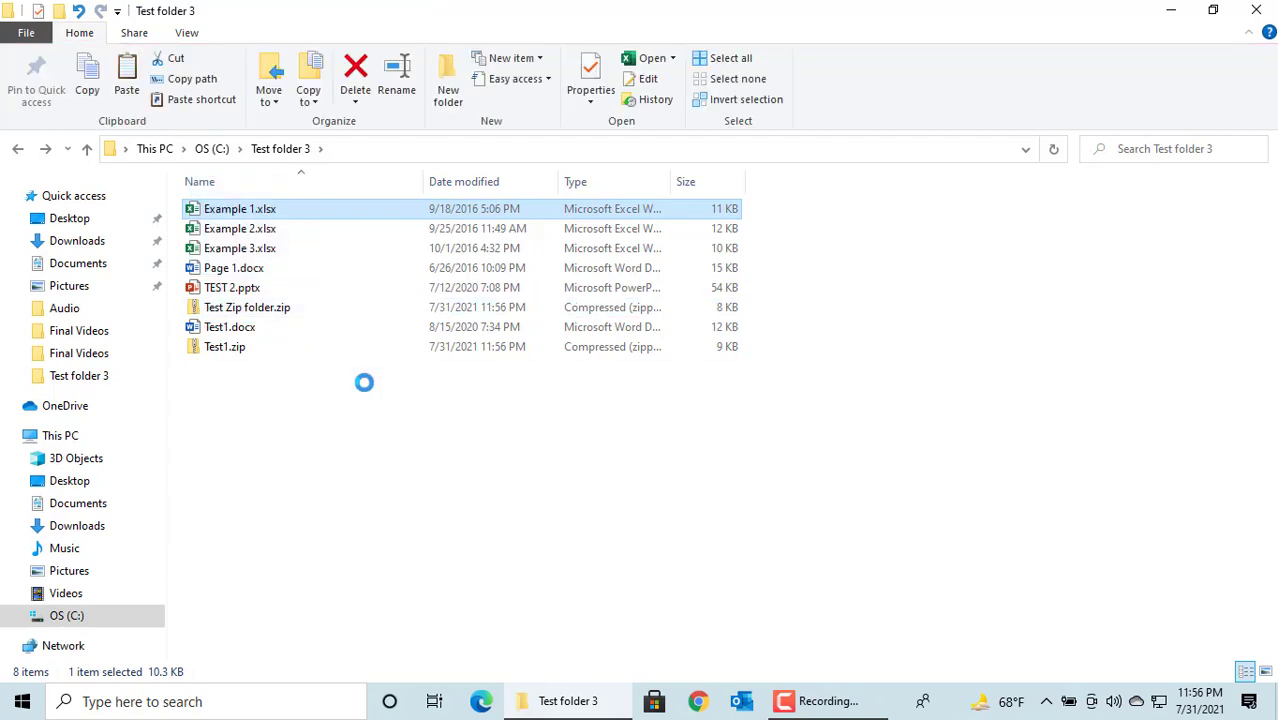
left_click(240, 229)
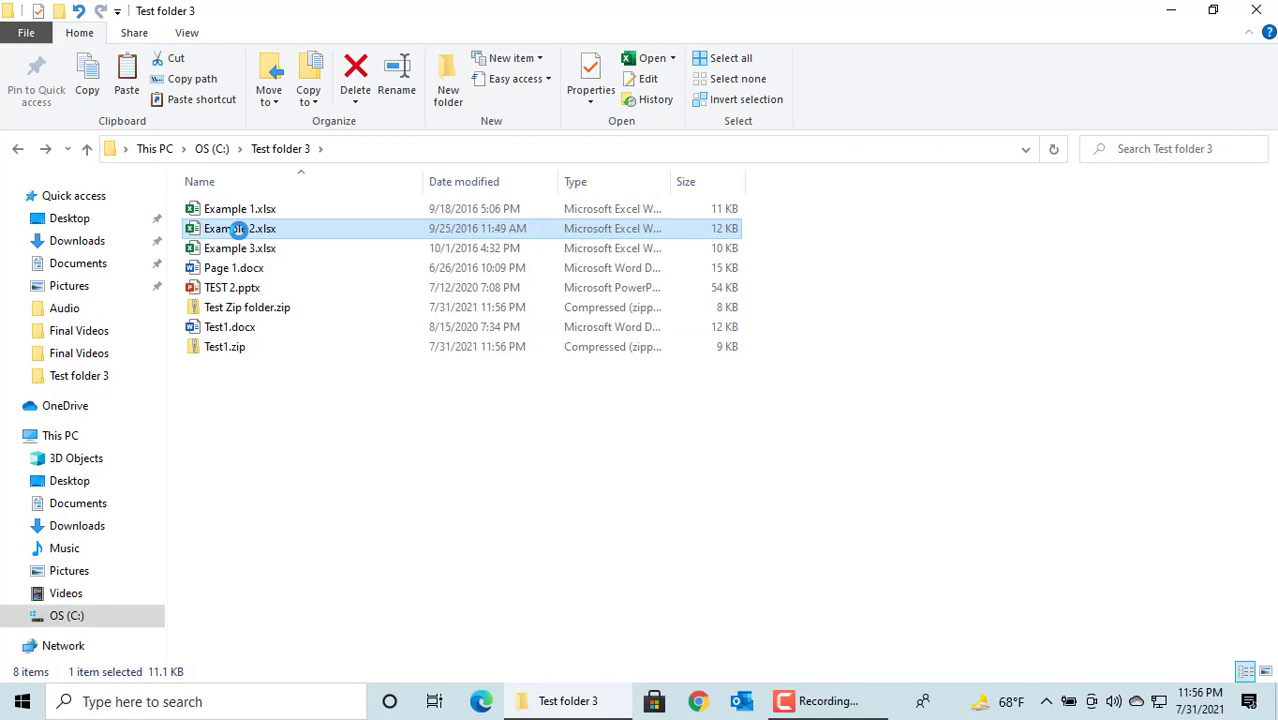
Copy Example 2.xlsx and paste it inside Test Zip folder.zip, then return to Test folder 3.
right_click(240, 229)
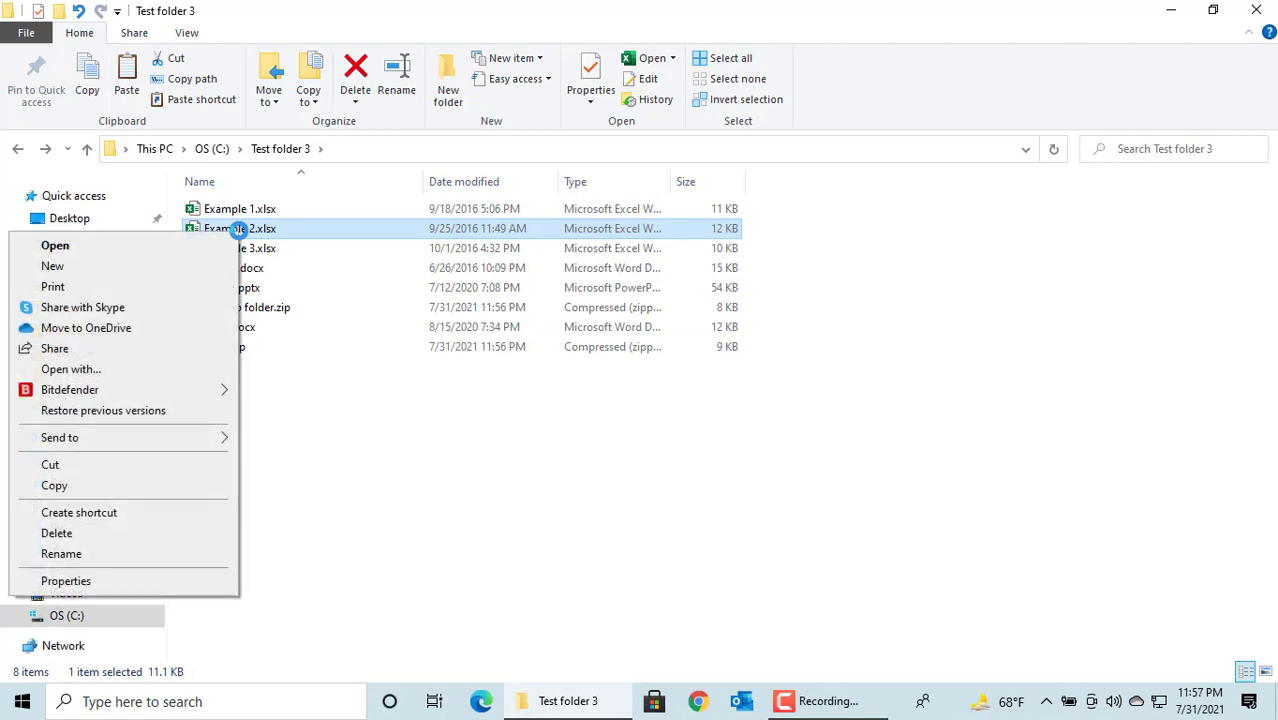
left_click(124, 485)
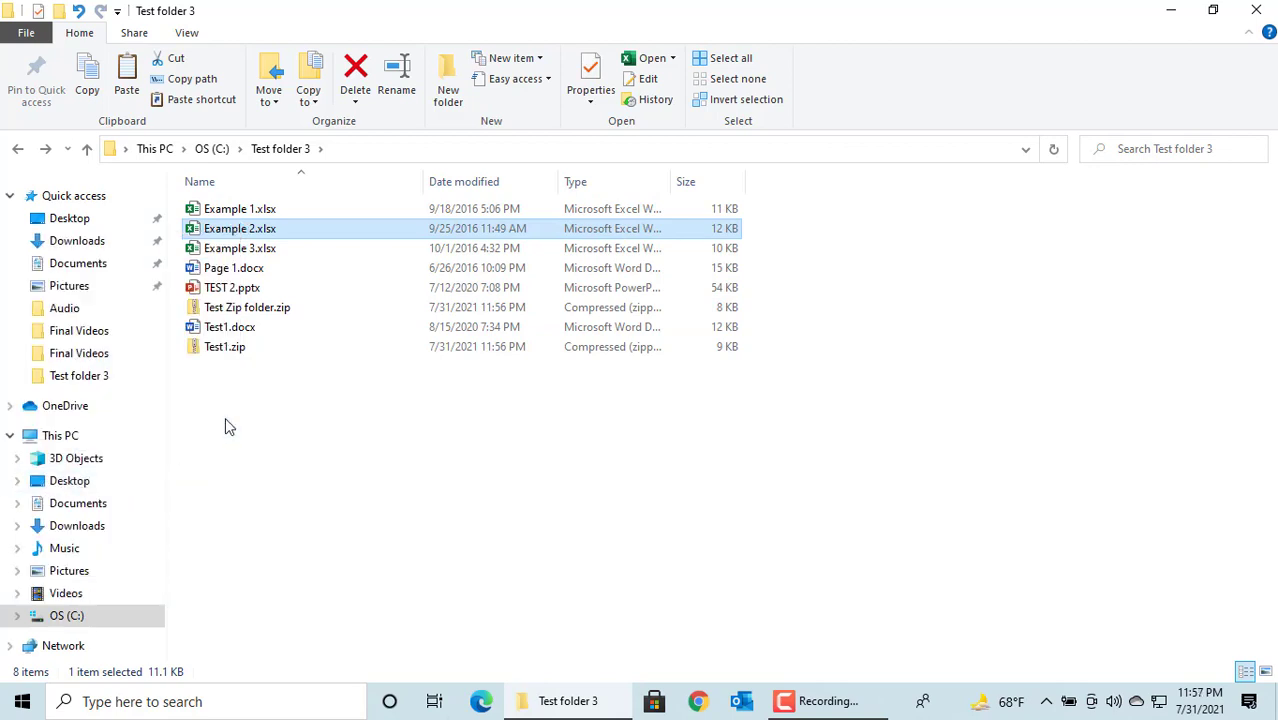
left_click(203, 312)
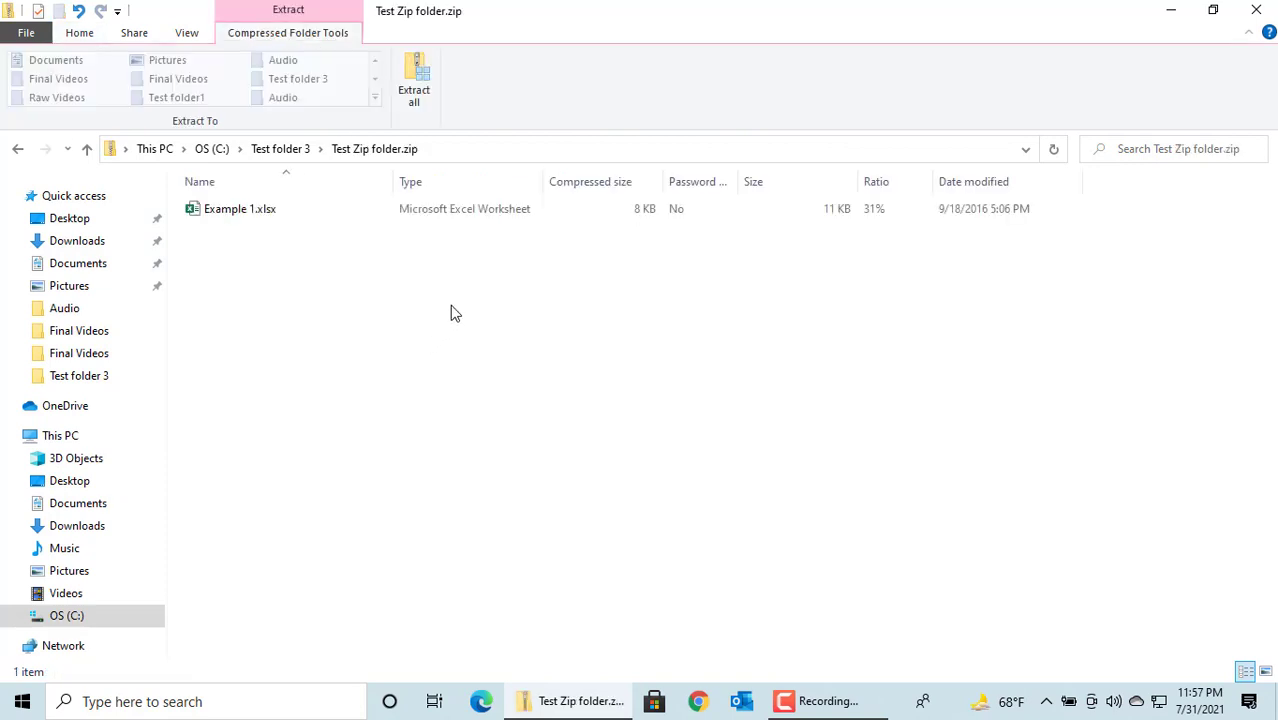
right_click(451, 312)
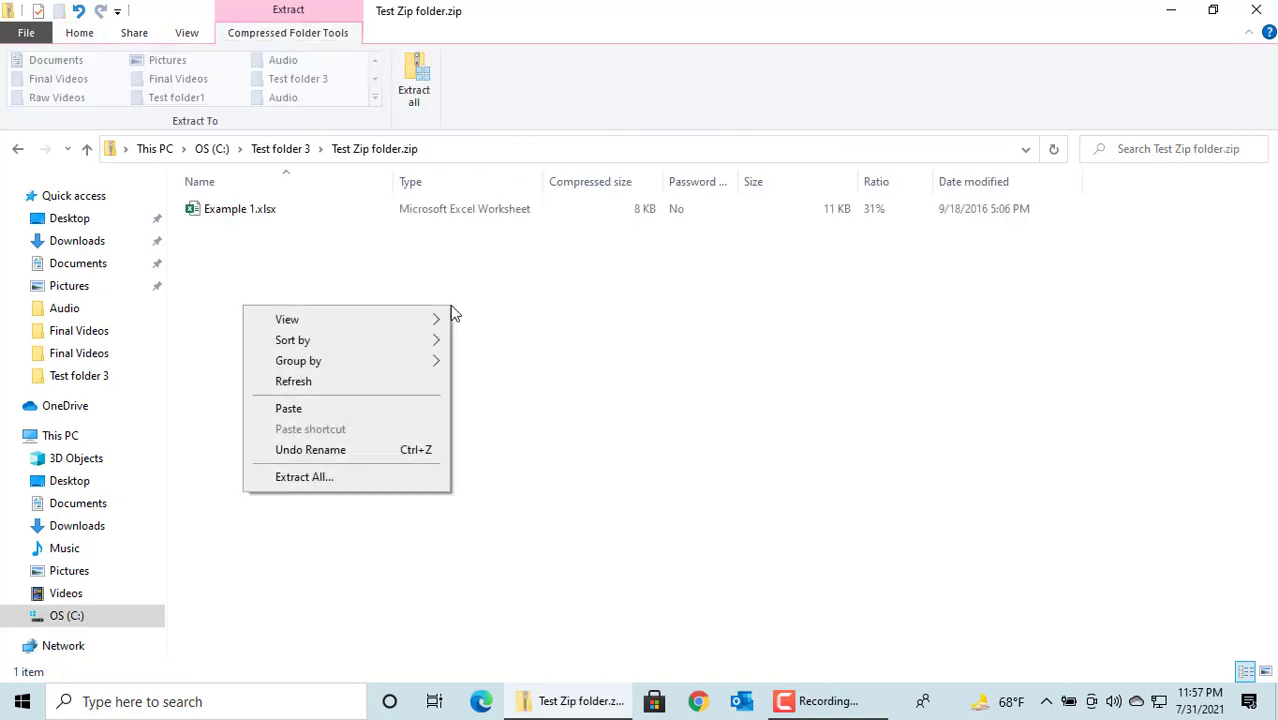
left_click(348, 410)
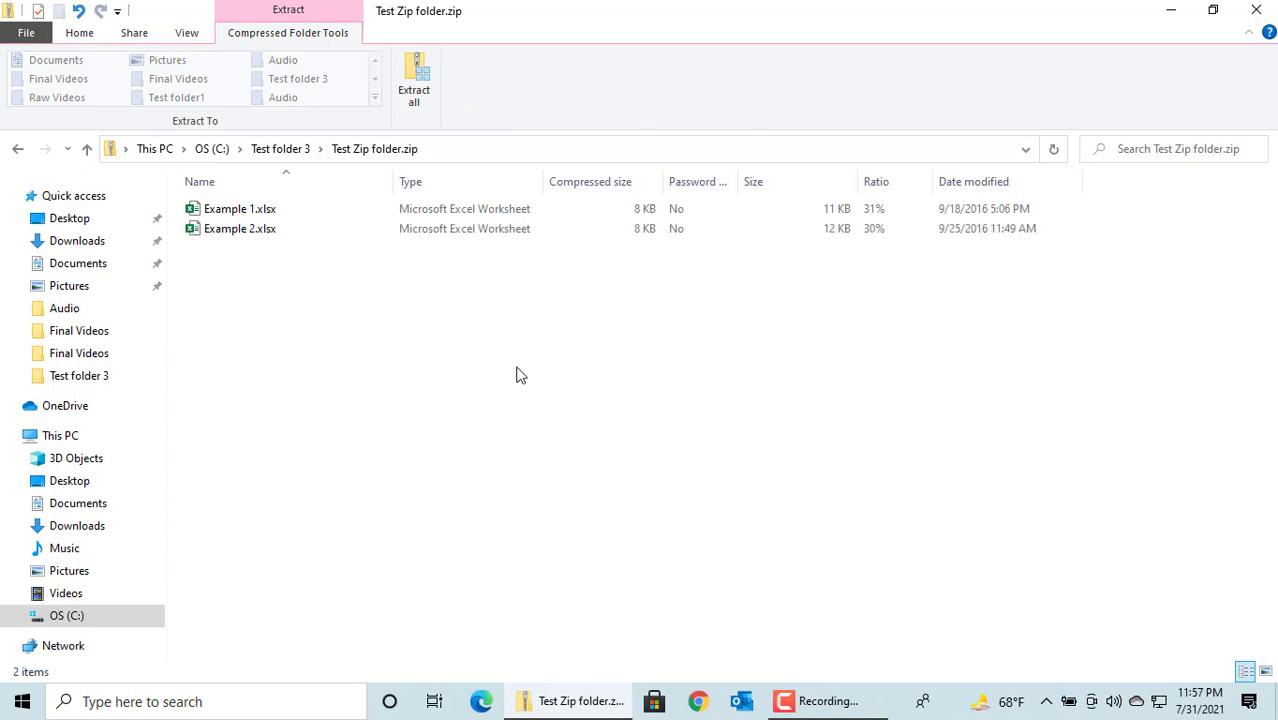
left_click(17, 152)
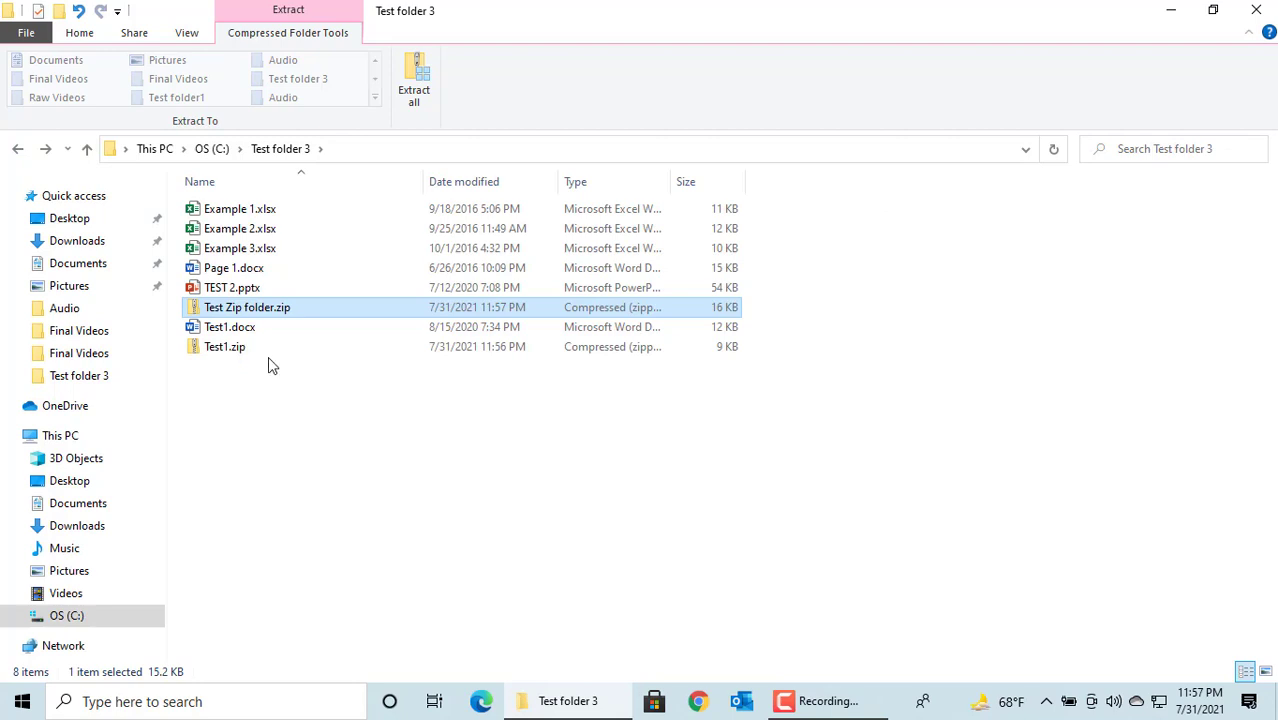
Inside Test Zip folder.zip, permanently delete Example 2.xlsx, confirming with Yes.
double_click(198, 312)
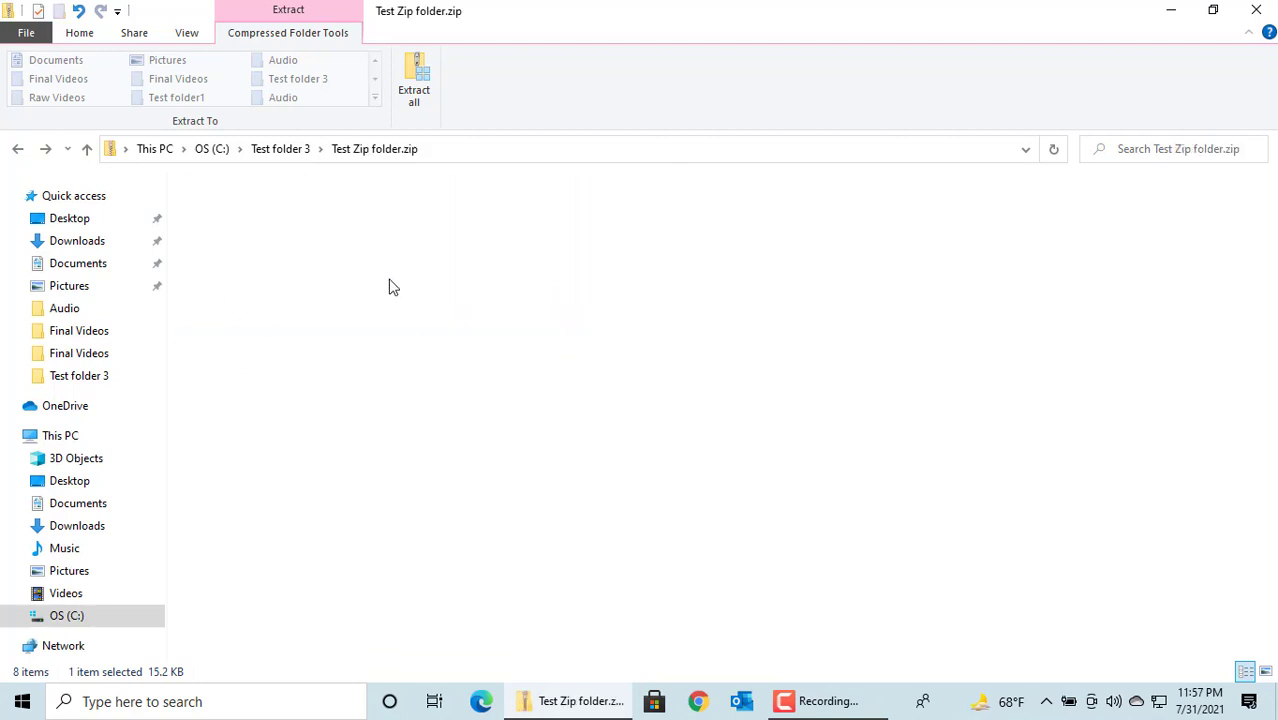
left_click(266, 229)
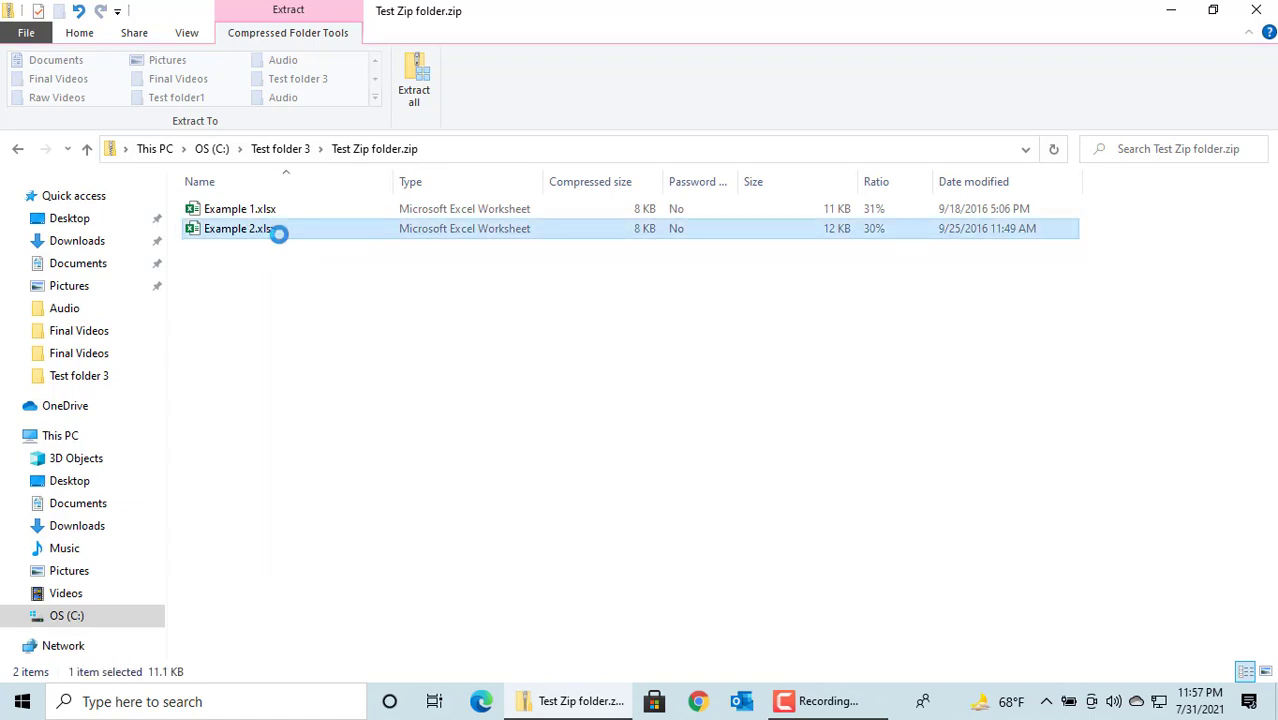
right_click(287, 240)
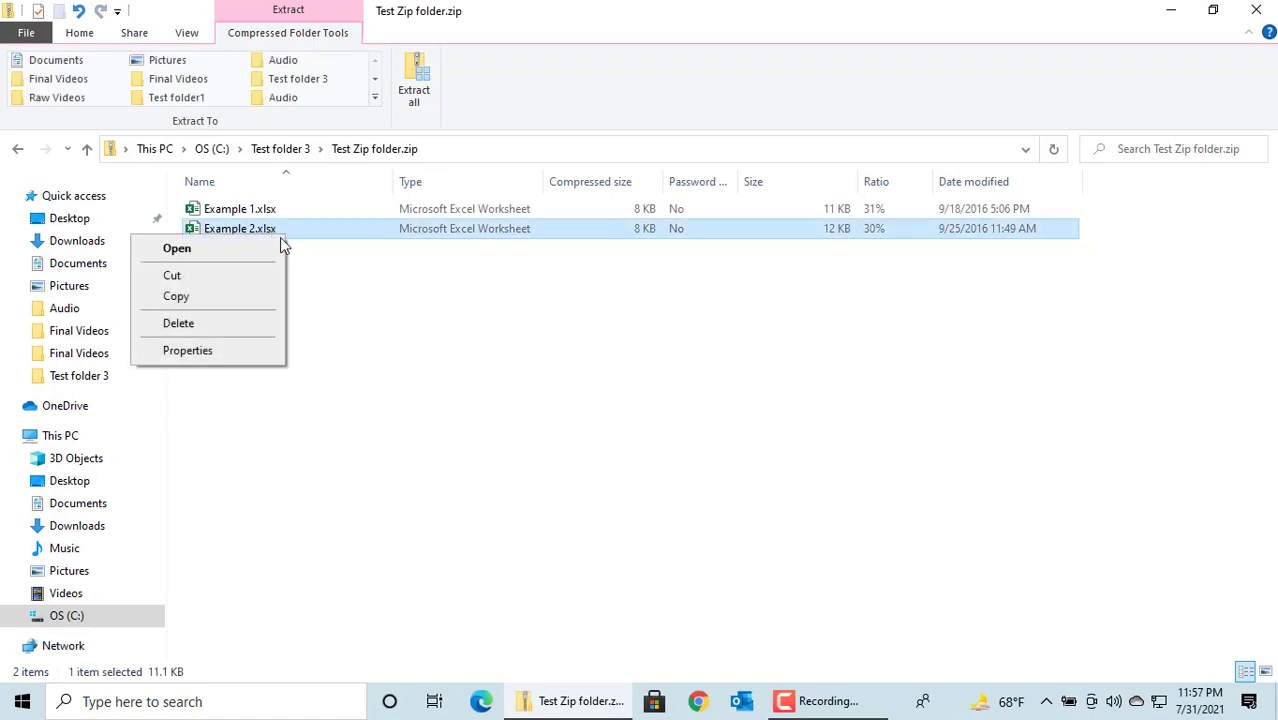
left_click(180, 323)
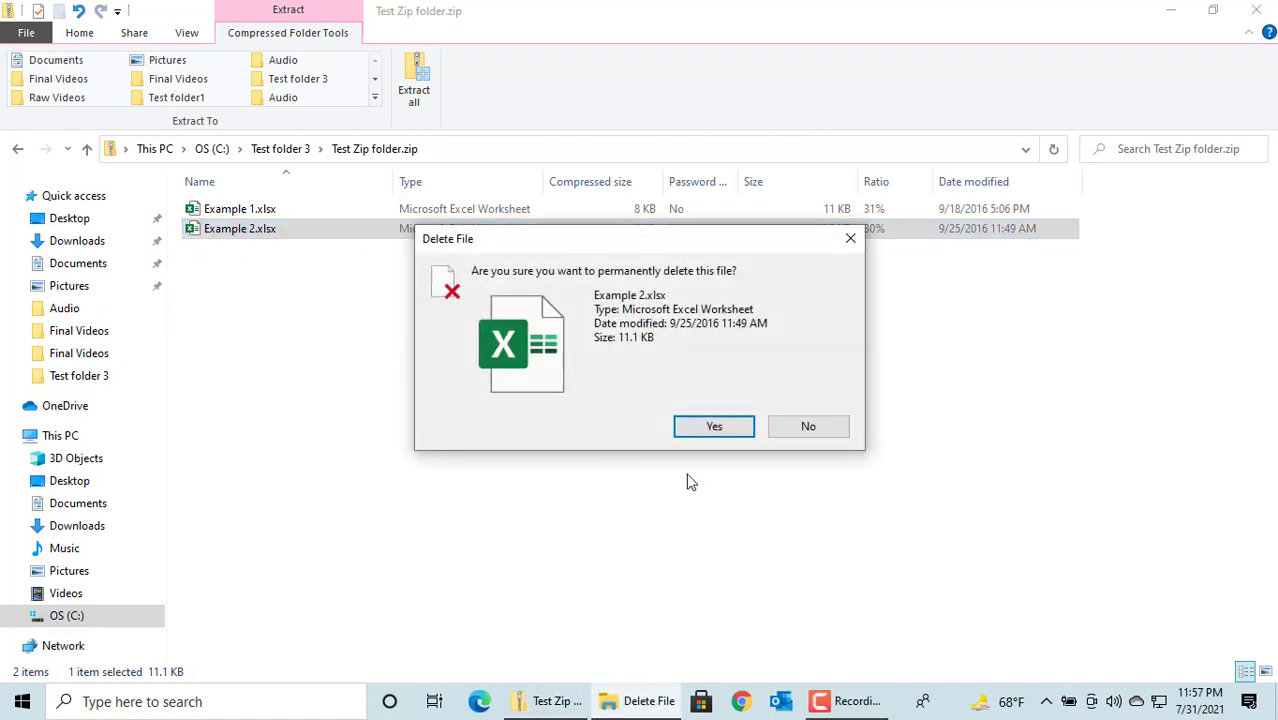
left_click(714, 428)
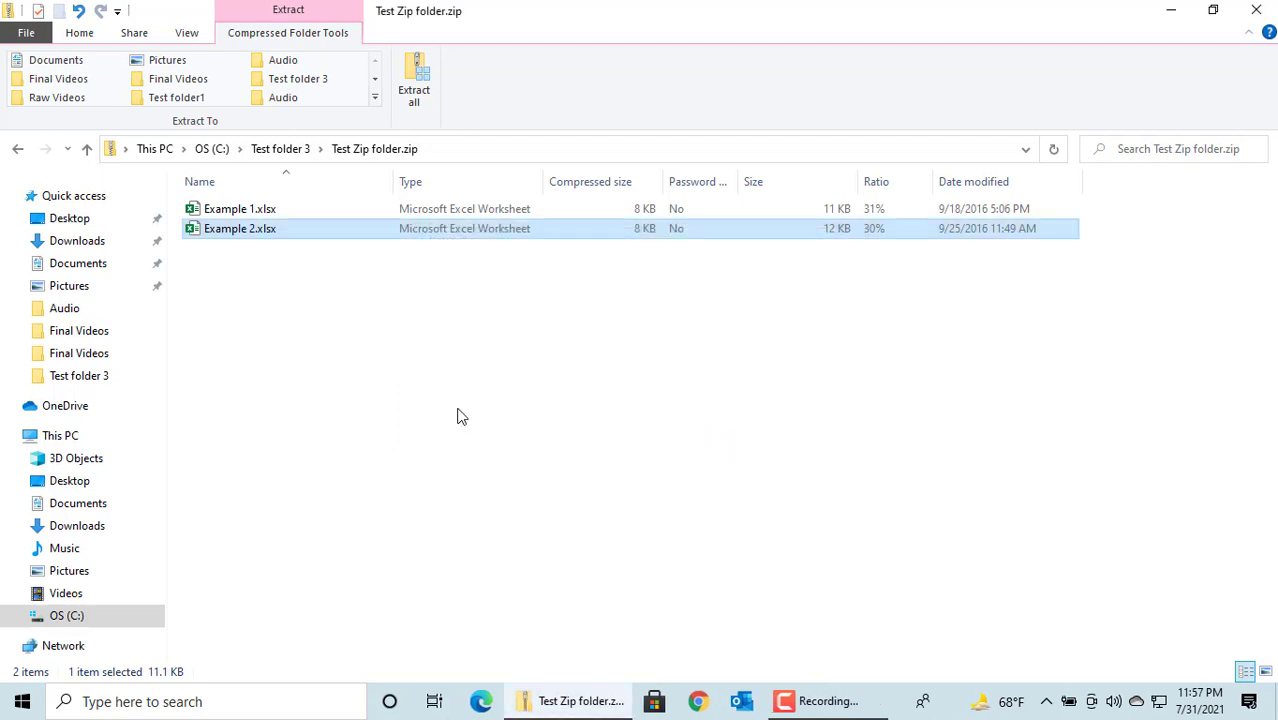
Back in Test folder 3, add a new folder keeping the default name 'New folder'.
left_click(18, 150)
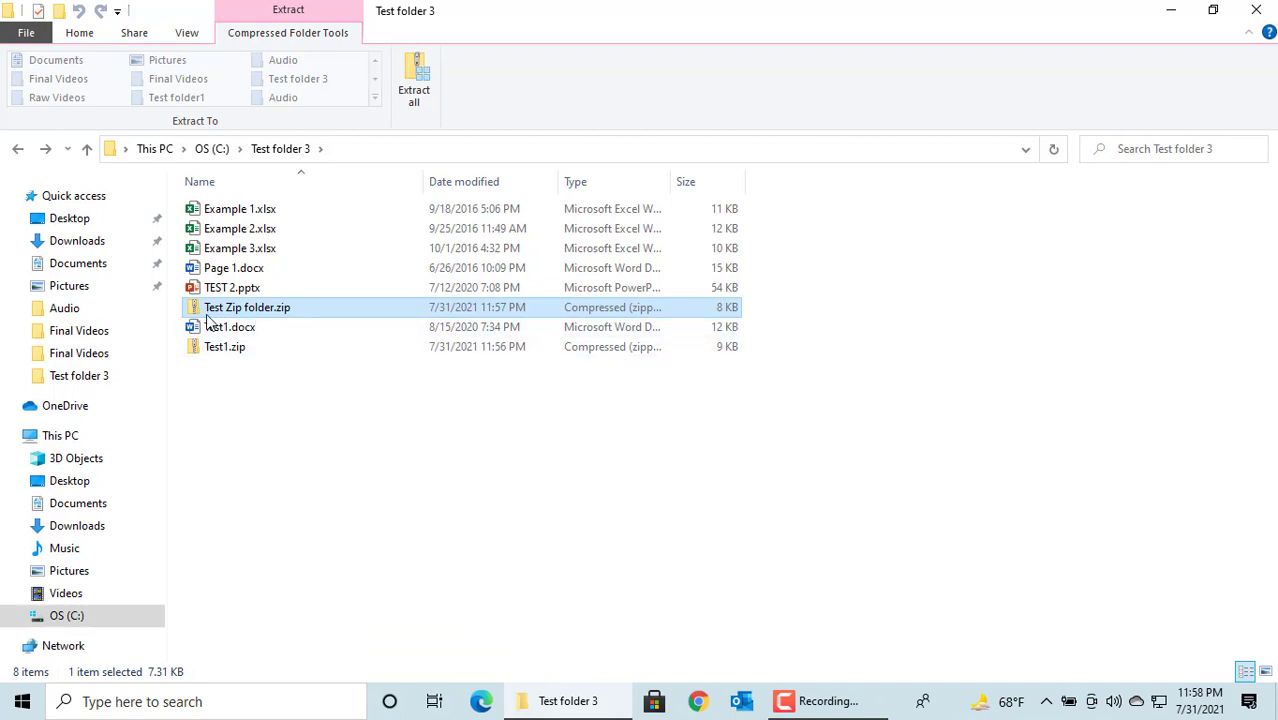
right_click(287, 412)
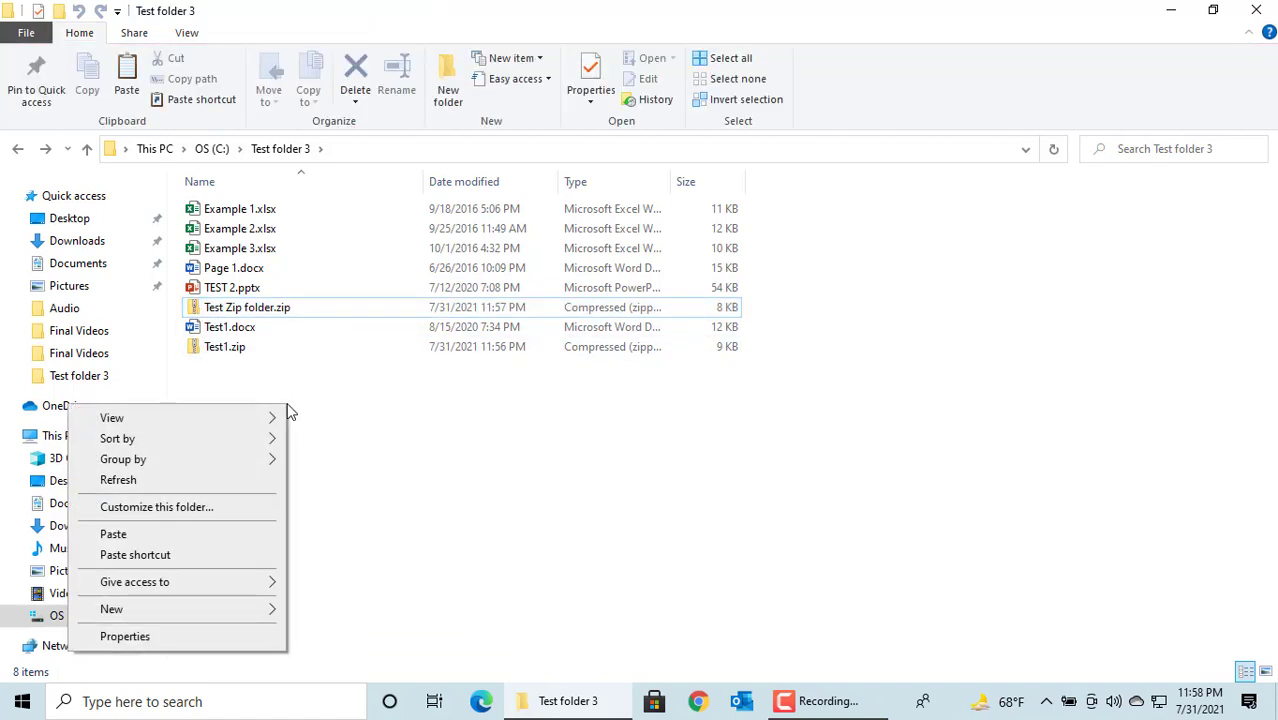
mouse_move(111, 609)
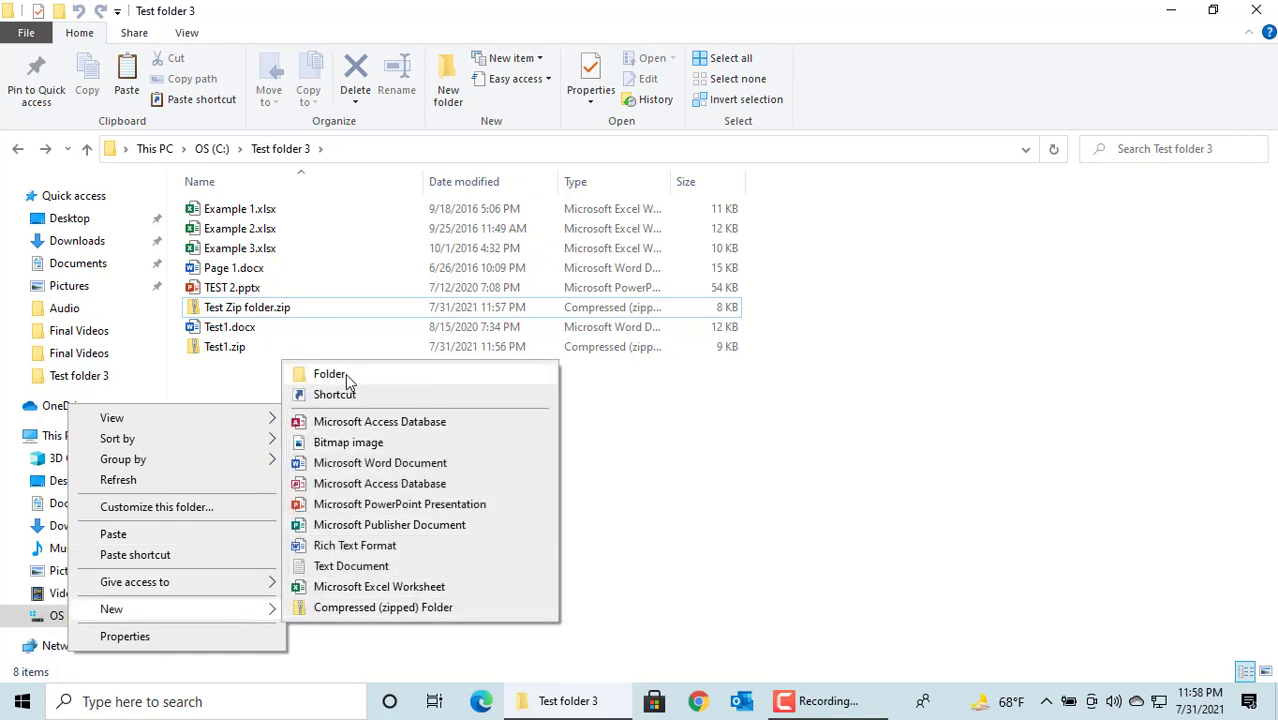
left_click(345, 374)
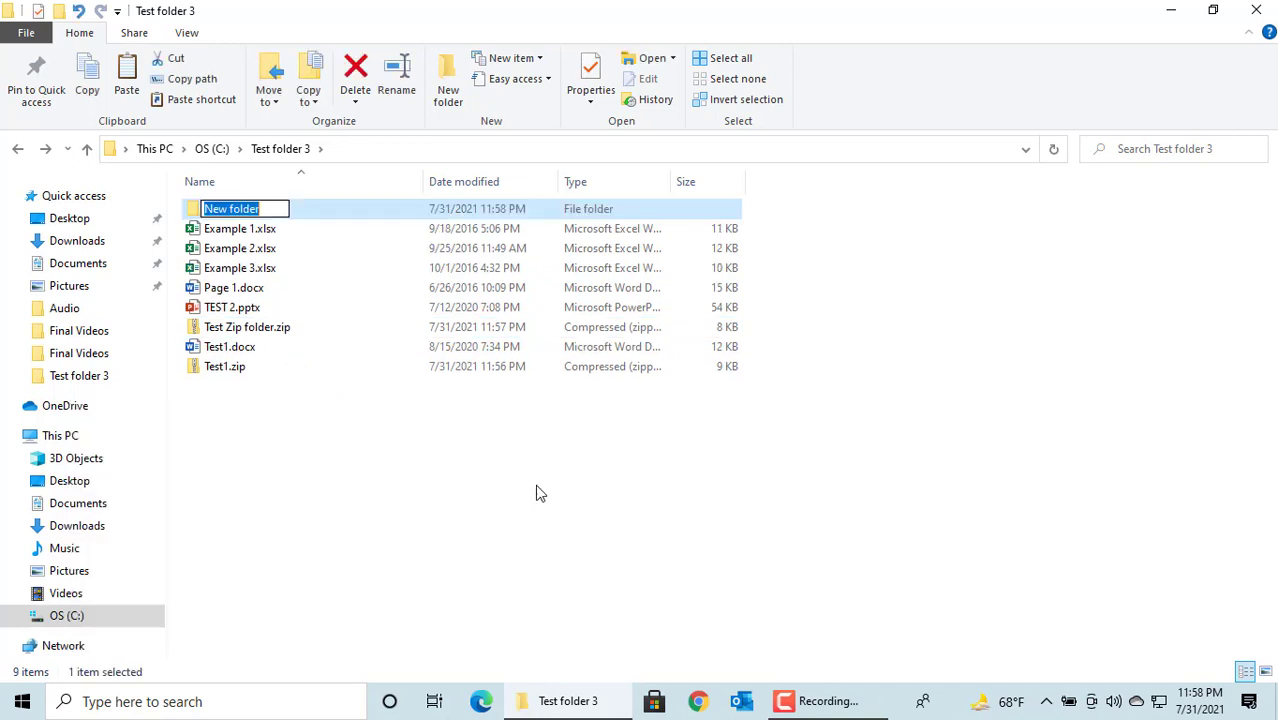
left_click(240, 437)
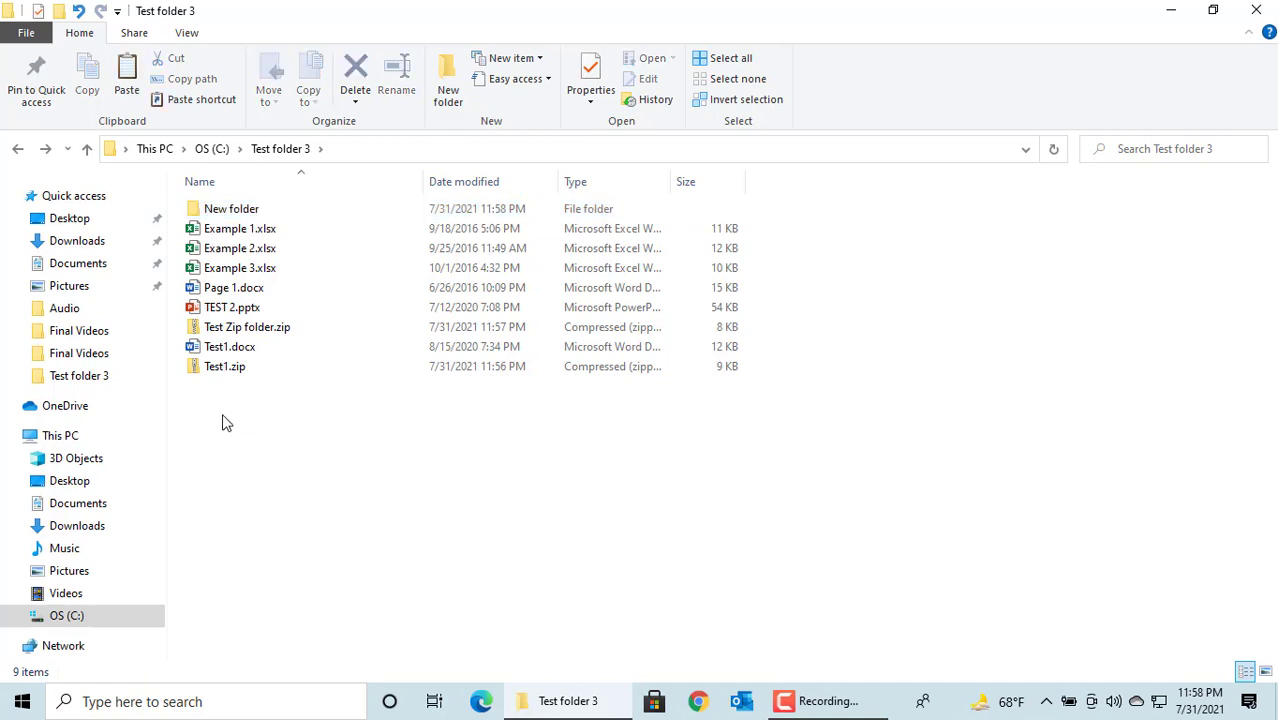
Drag Example 1.xlsx from the zip onto New folder in the tree, check it, and return.
left_click(196, 335)
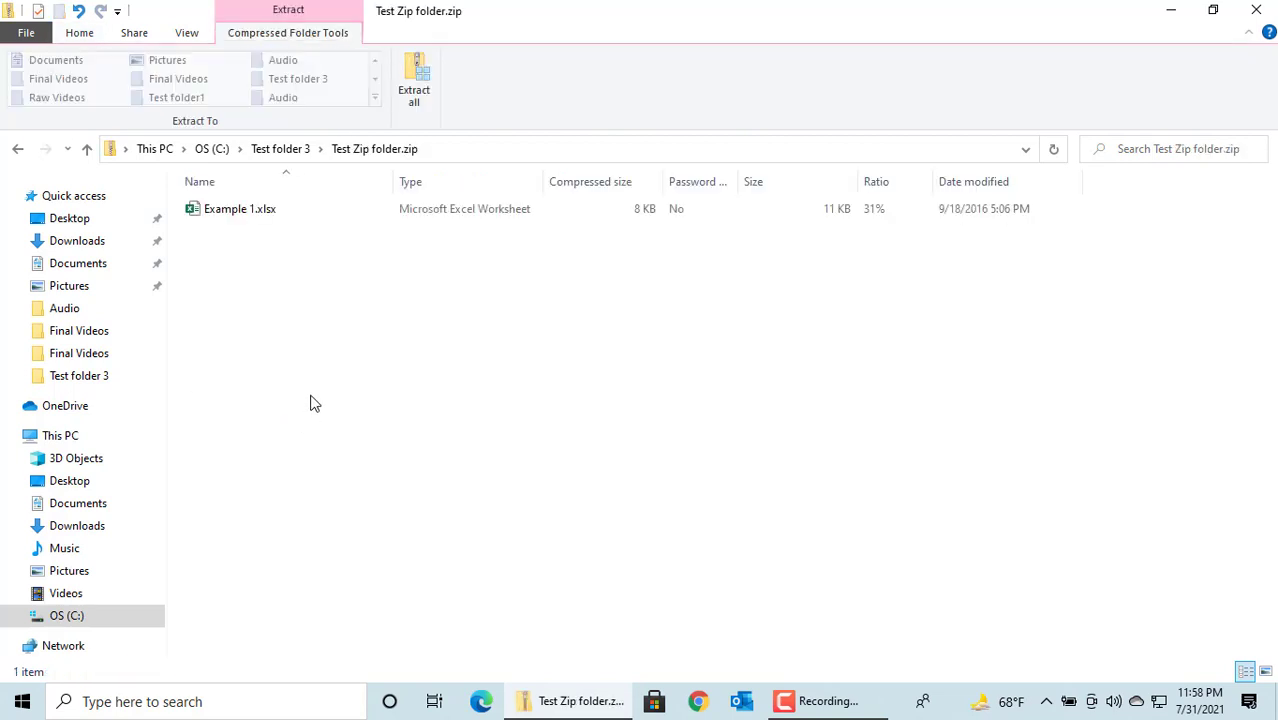
mouse_move(77, 526)
left_click(16, 616)
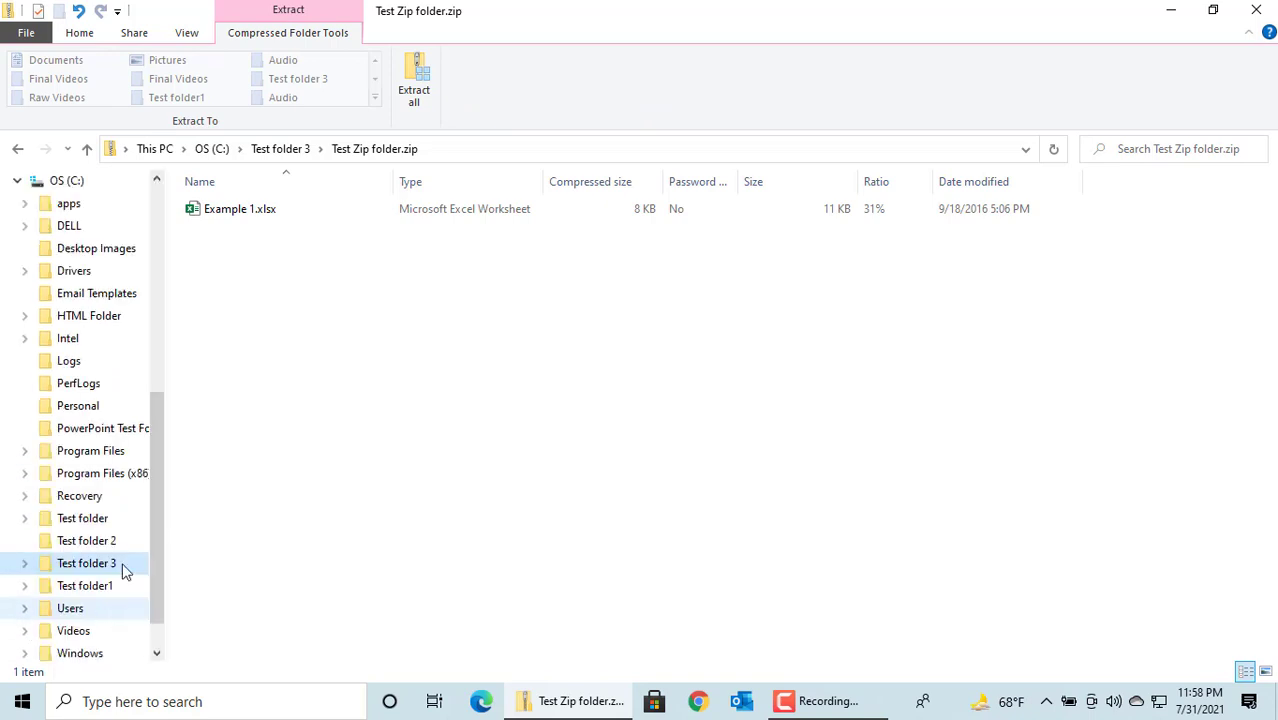
scroll(122, 543, "down", 1)
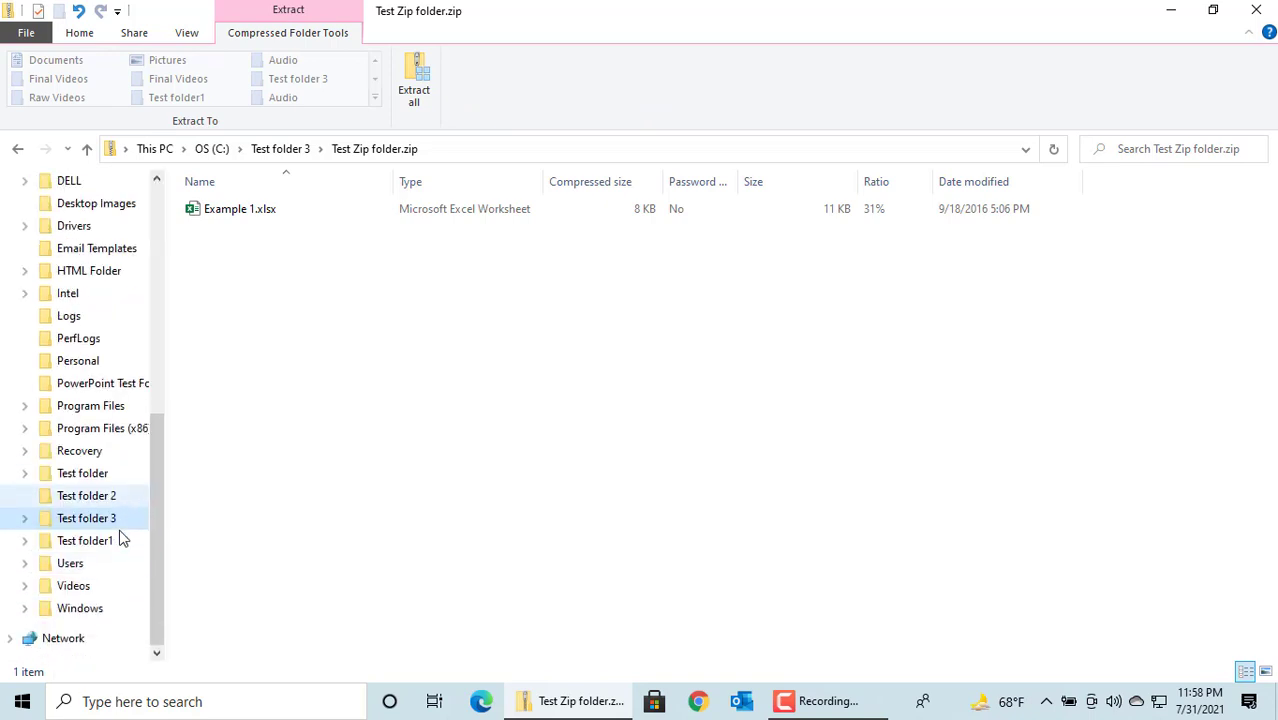
left_click(25, 519)
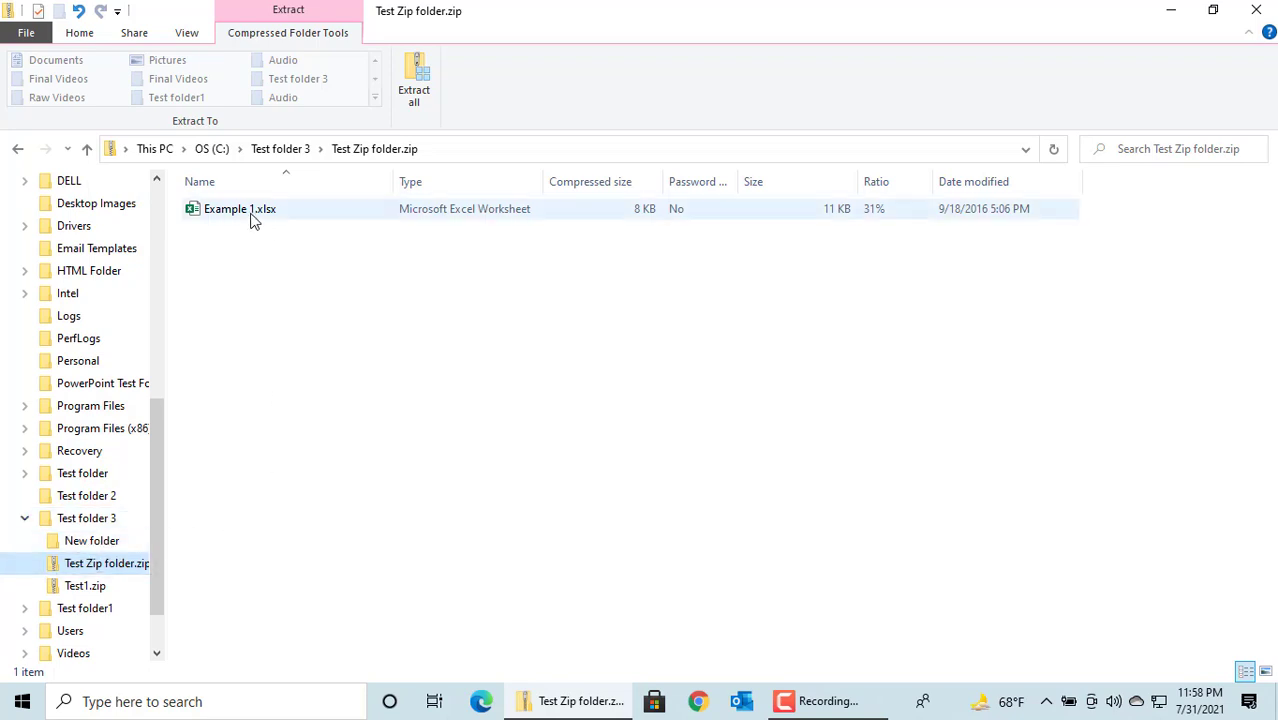
left_click_drag(236, 214, 123, 493)
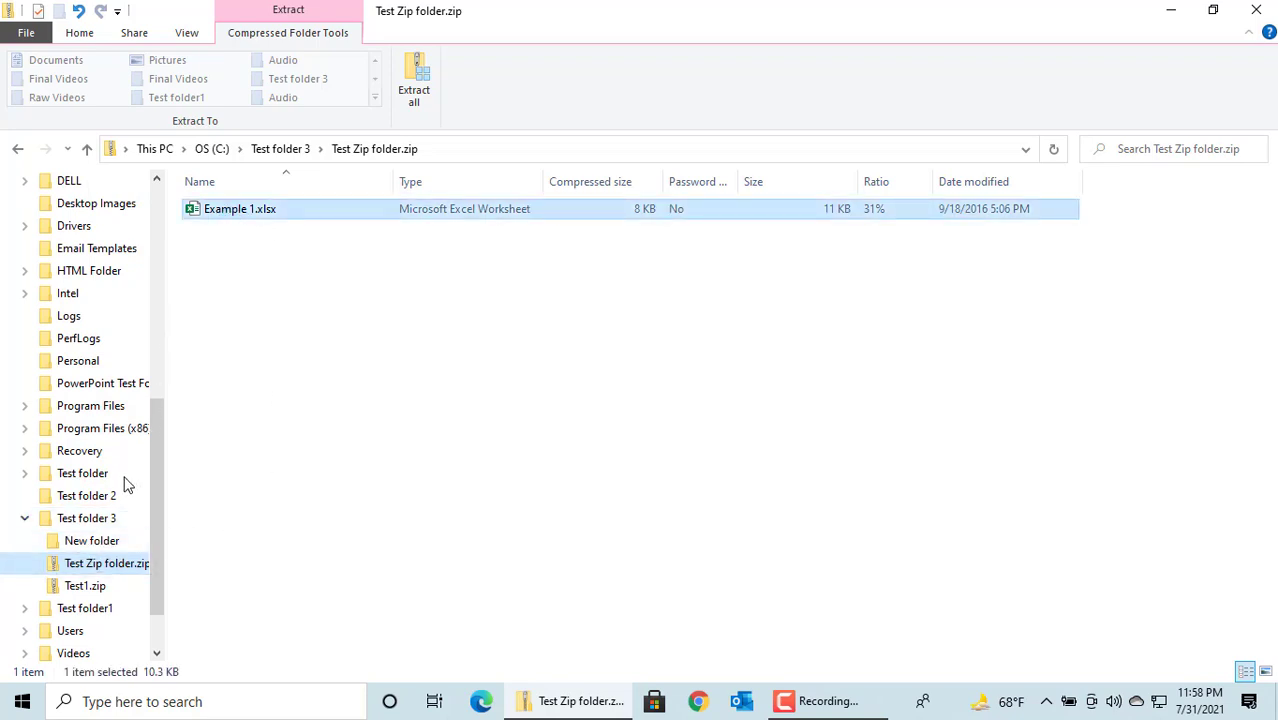
left_click_drag(123, 493, 133, 548)
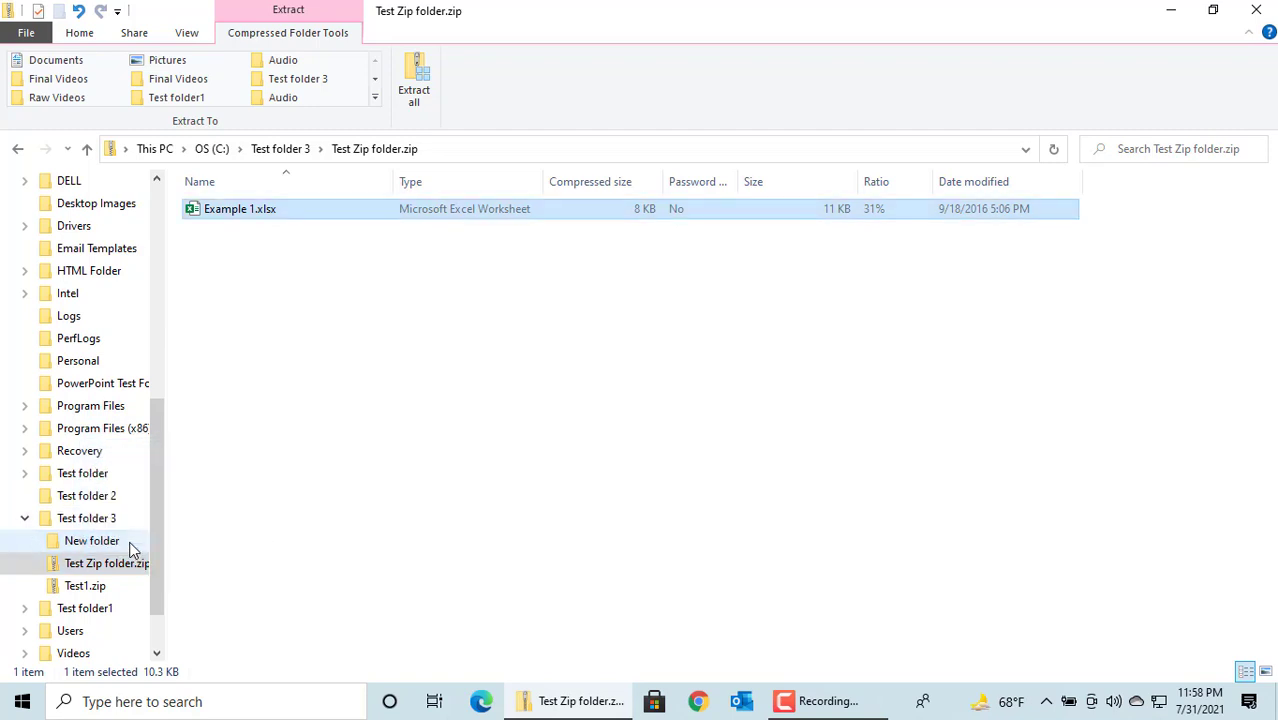
left_click(62, 545)
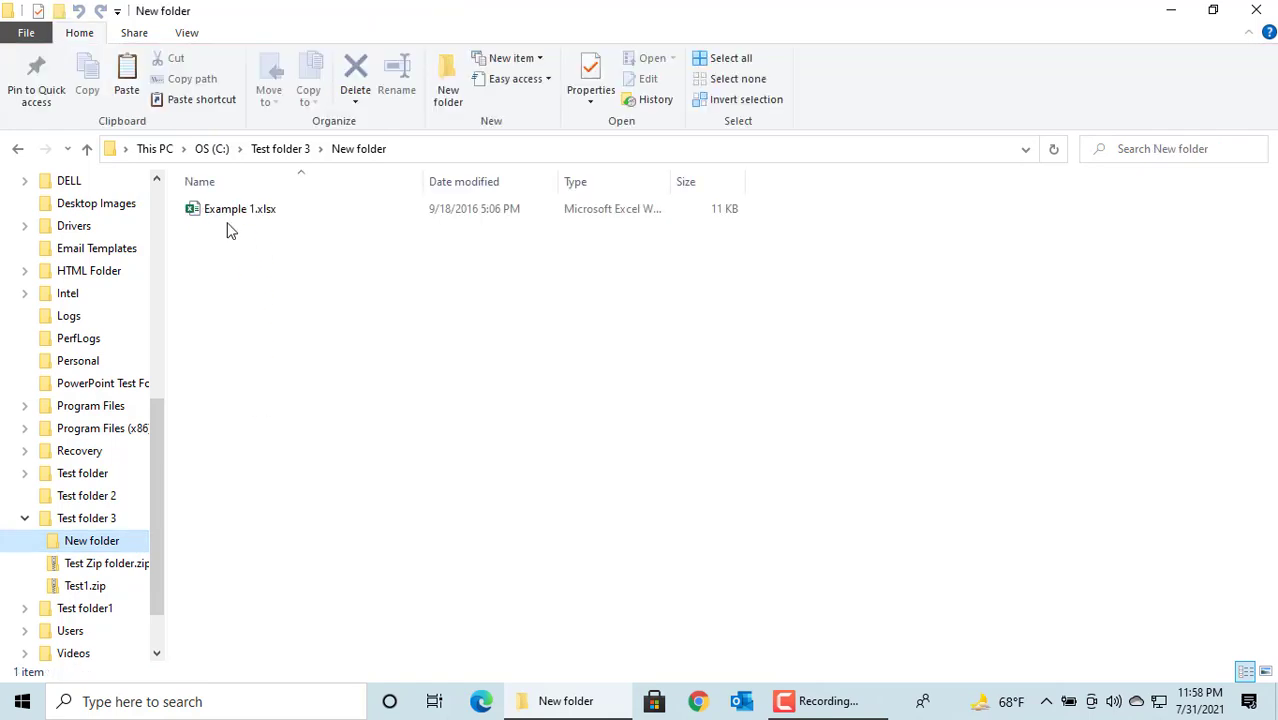
left_click(88, 519)
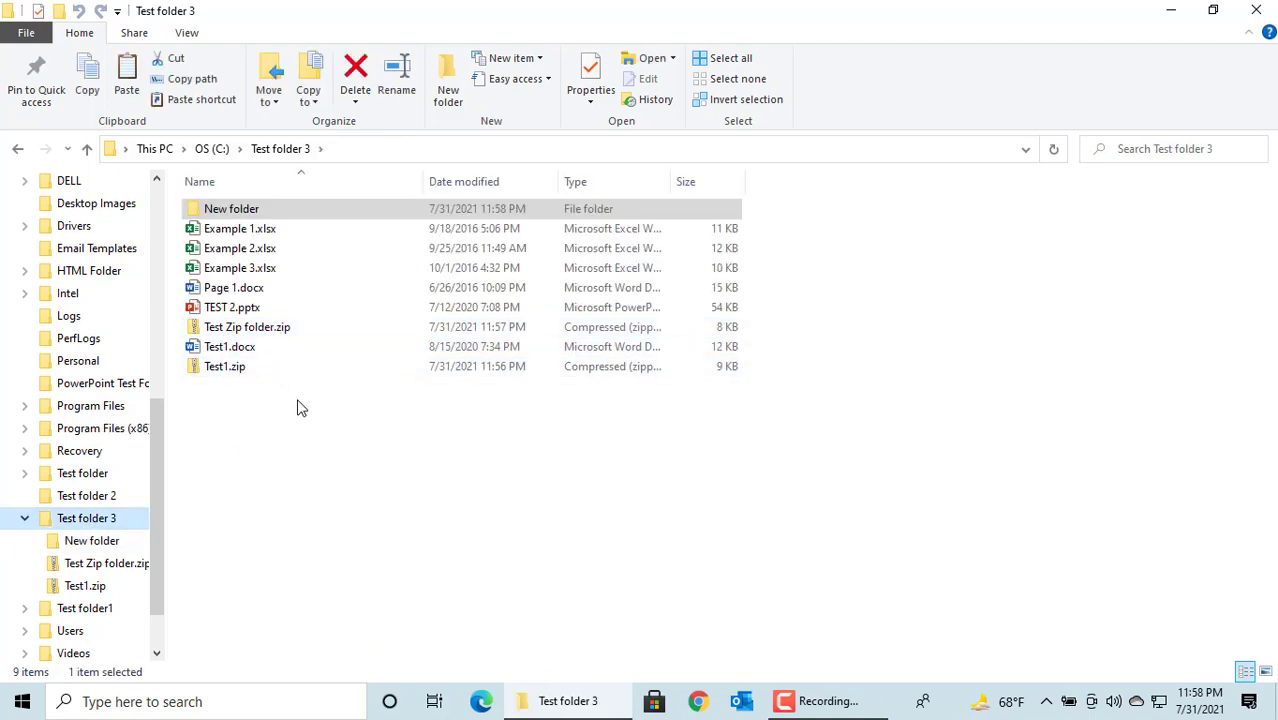
Drag Example 3.xlsx and Test1.docx into Test Zip folder.zip, then open the zip.
mouse_move(229, 347)
left_click(220, 356)
double_click(216, 348)
mouse_move(261, 272)
left_mouse_down()
mouse_move(264, 346)
mouse_move(268, 330)
left_mouse_up()
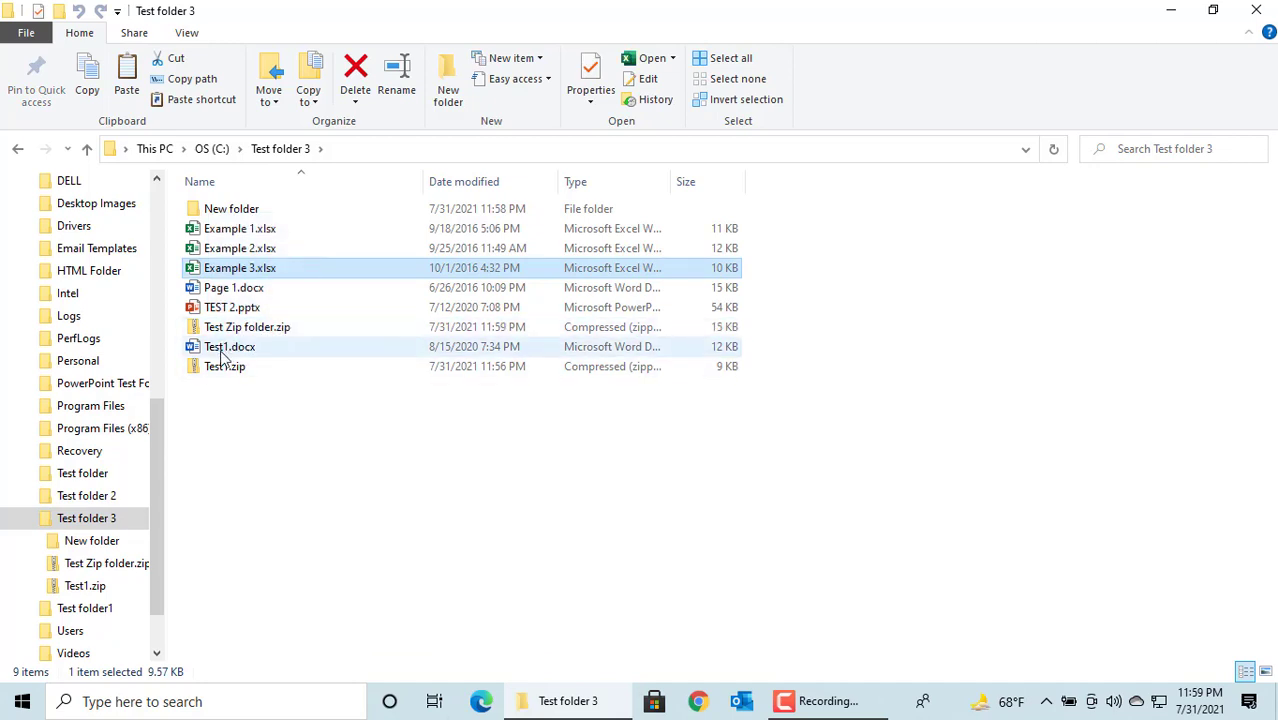
left_click(231, 347)
left_click_drag(231, 347, 250, 328)
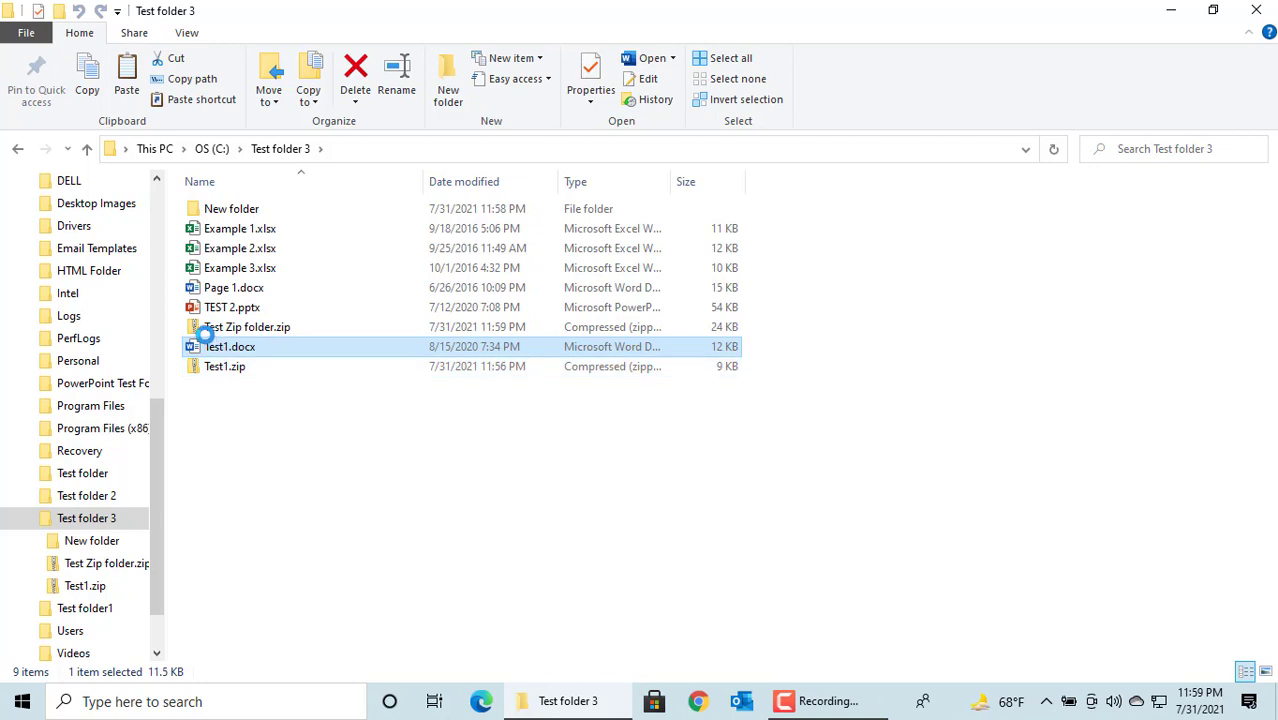
double_click(194, 330)
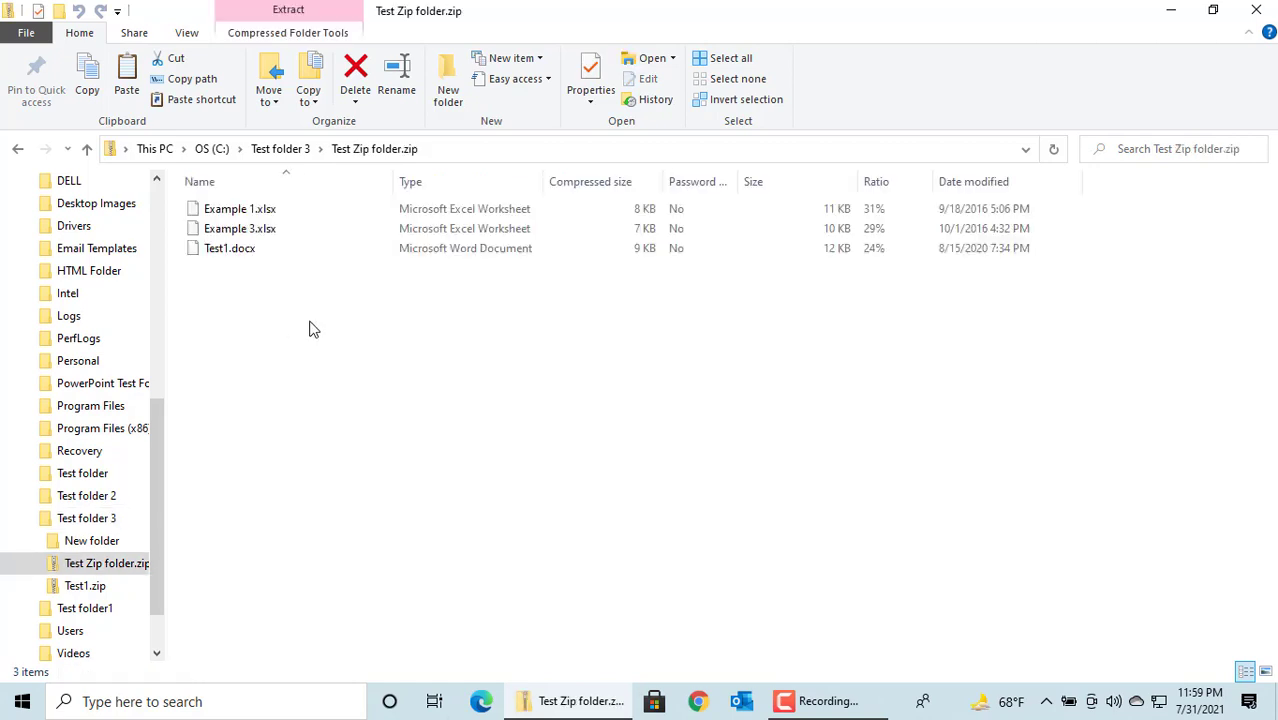
Copy Example 3.xlsx from the zip, paste it into New folder, and return to Test folder 3.
left_click(253, 233)
right_click(253, 233)
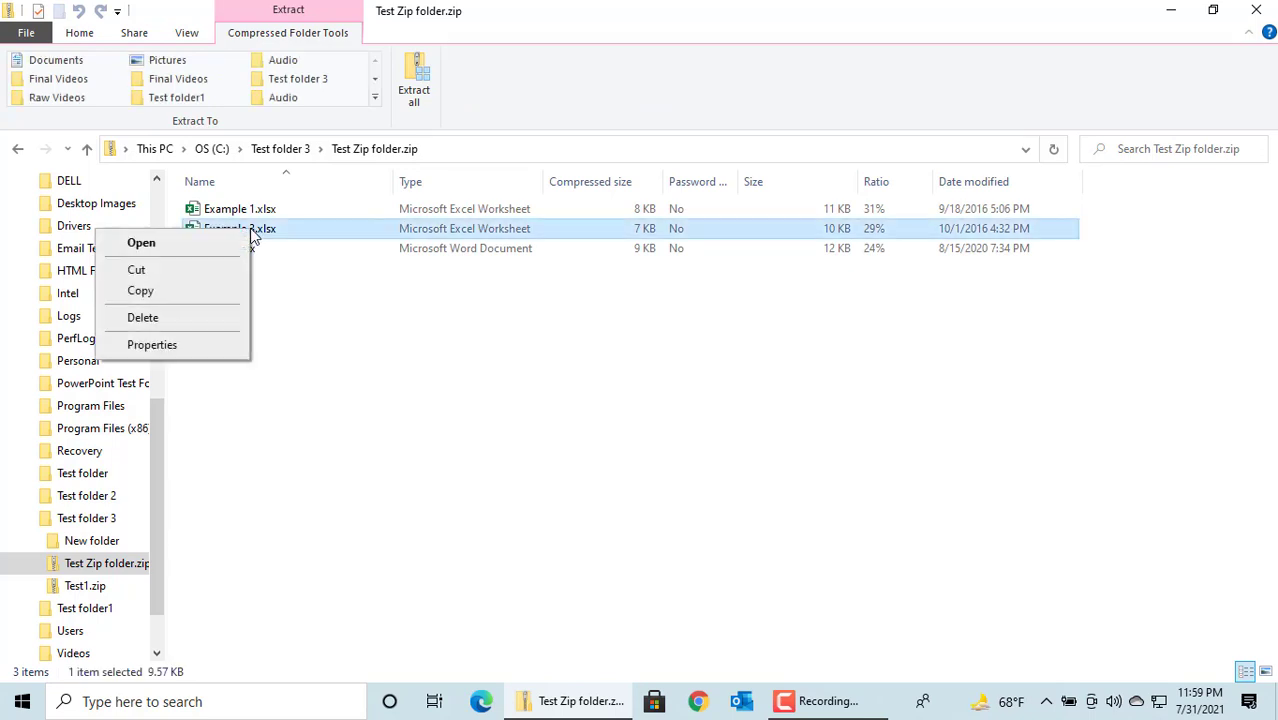
left_click(180, 295)
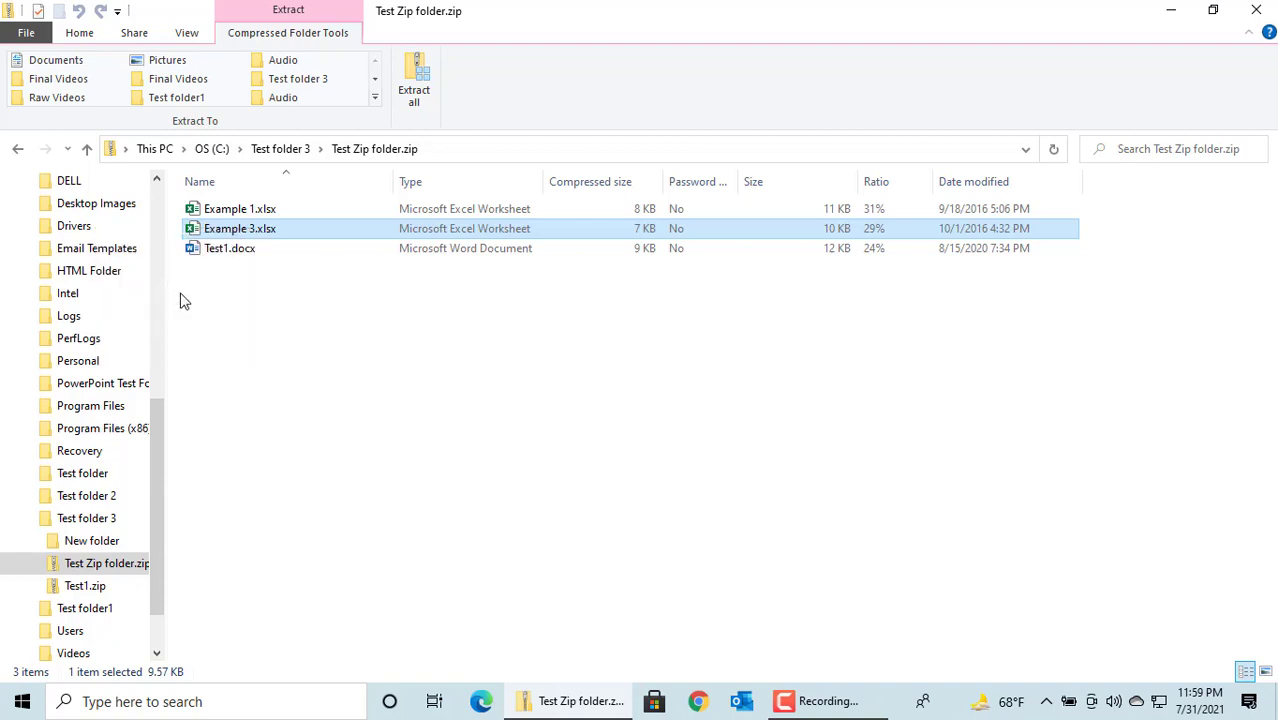
left_click(62, 541)
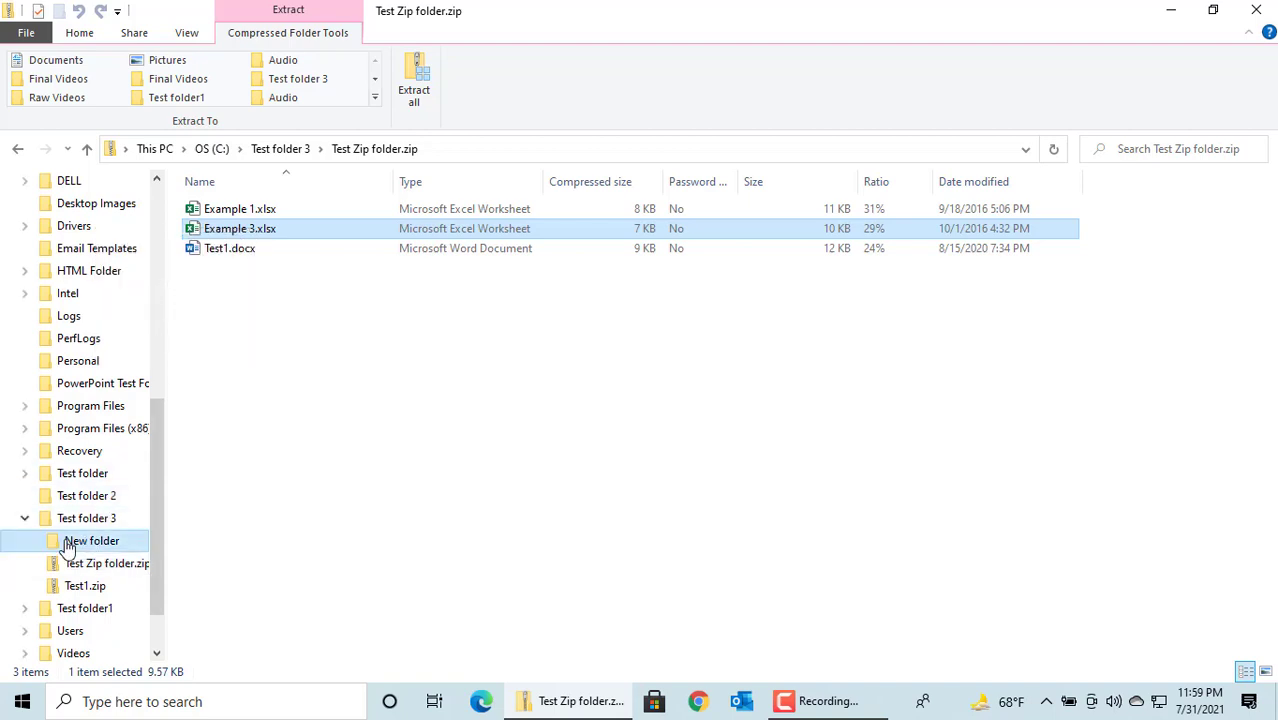
right_click(327, 306)
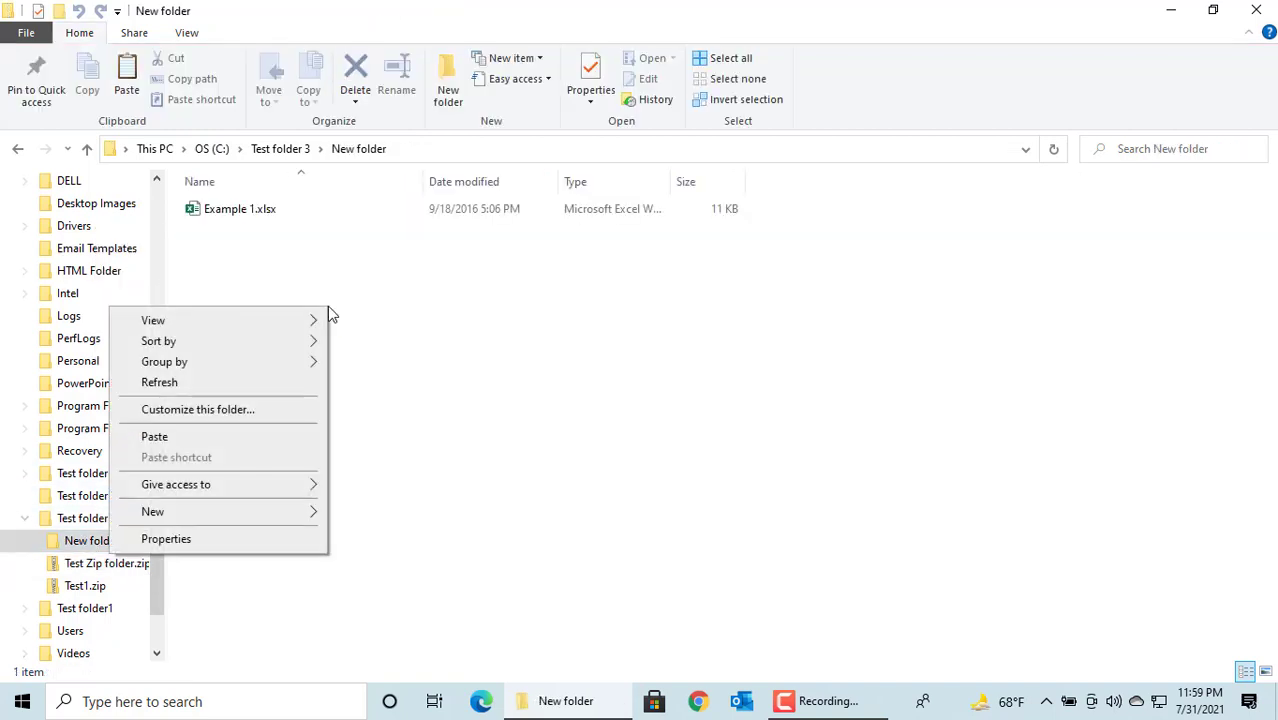
left_click(196, 436)
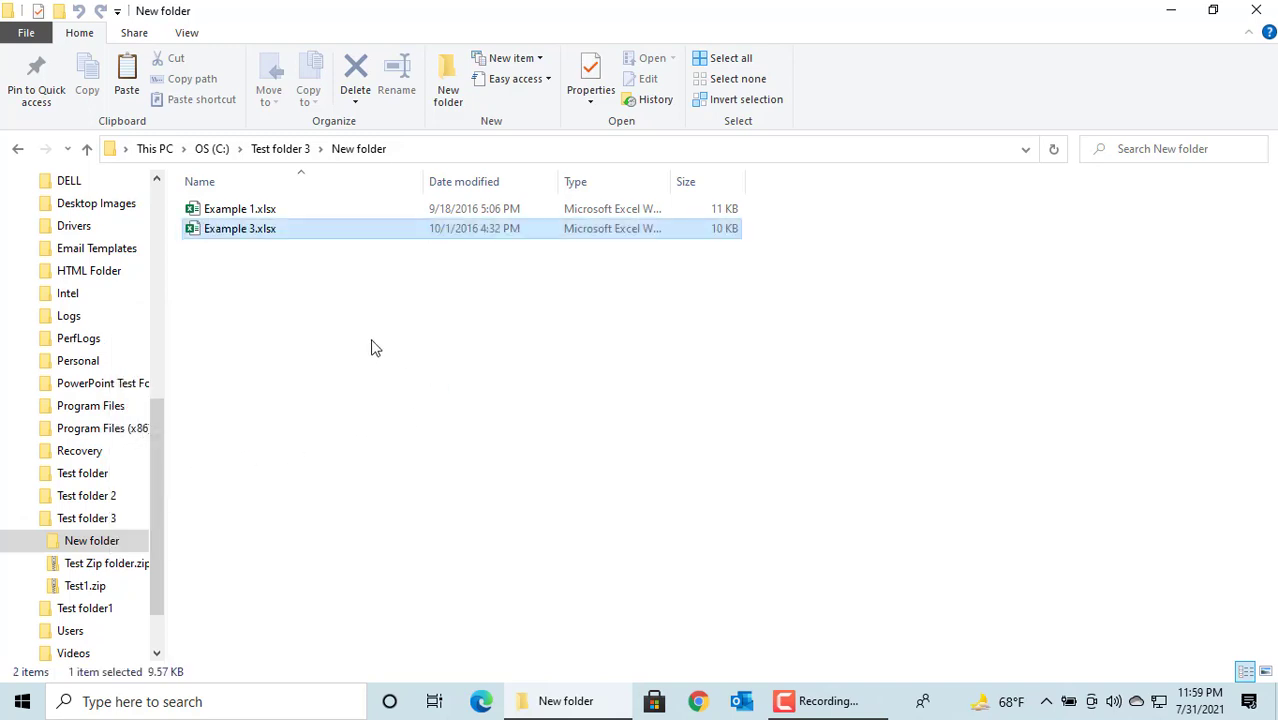
left_click(90, 520)
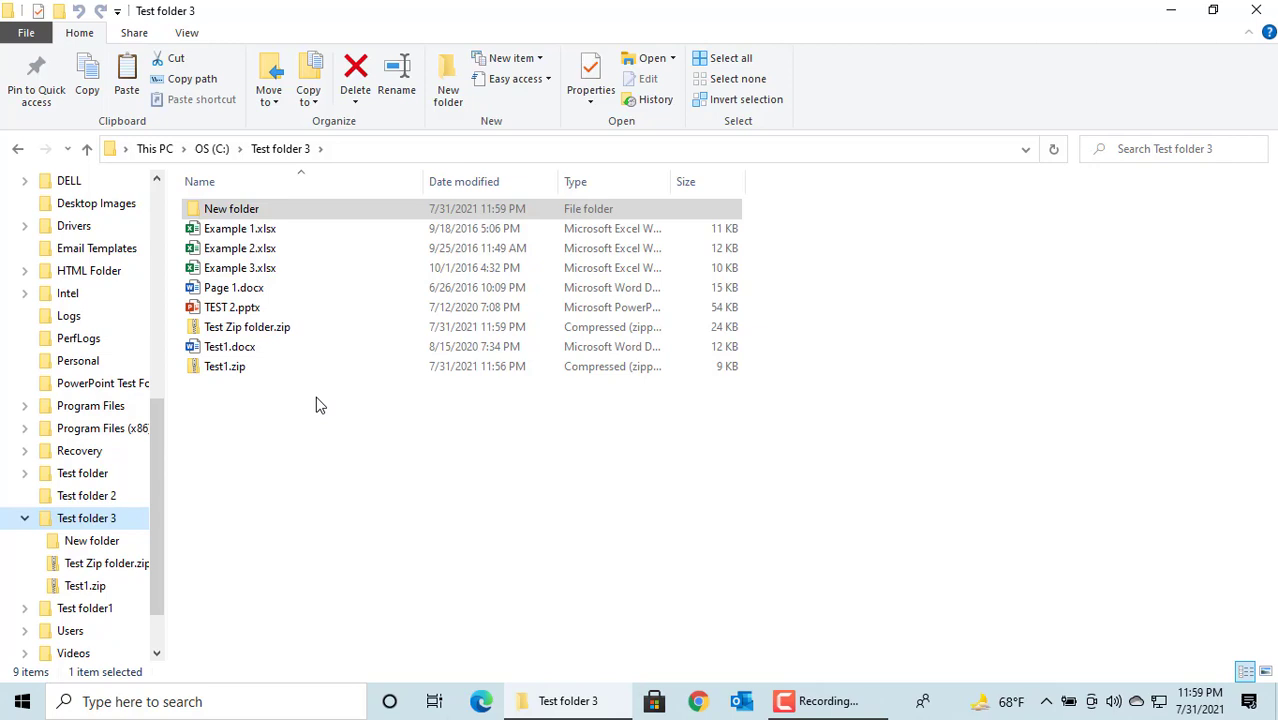
Open Test Zip folder.zip to list Example 1.xlsx, Example 3.xlsx and Test1.docx.
left_click(258, 330)
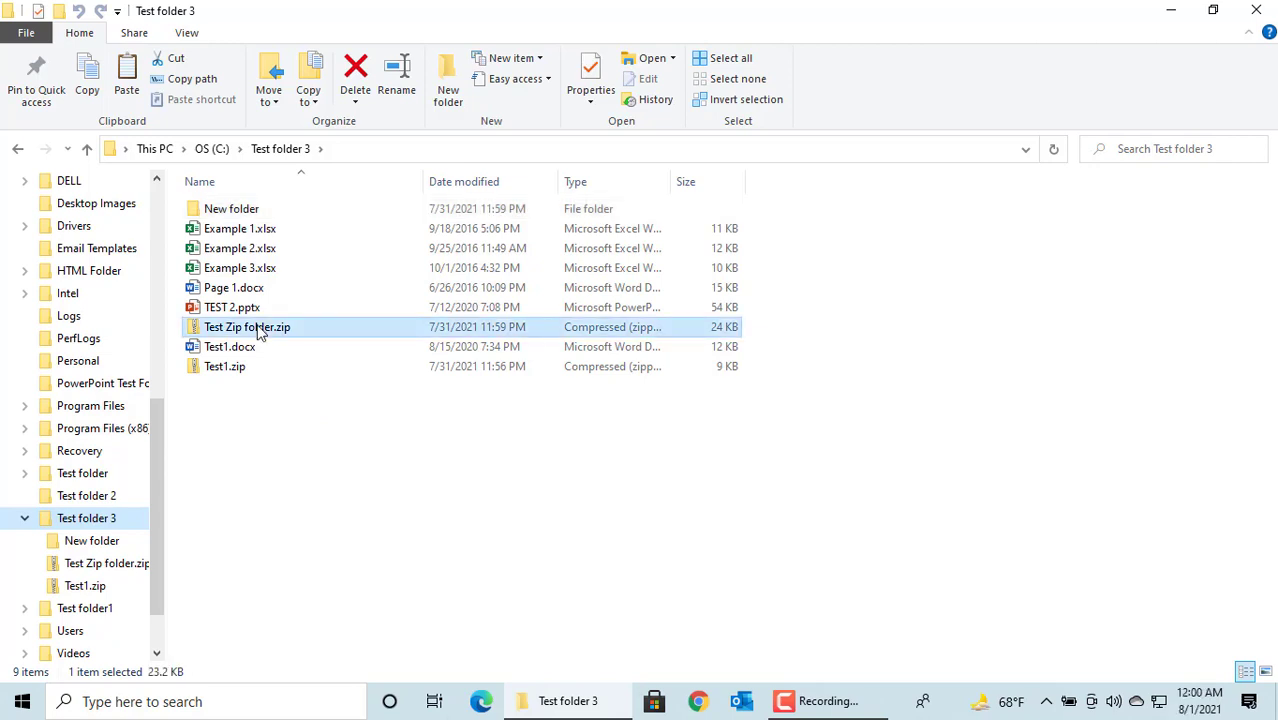
right_click(258, 332)
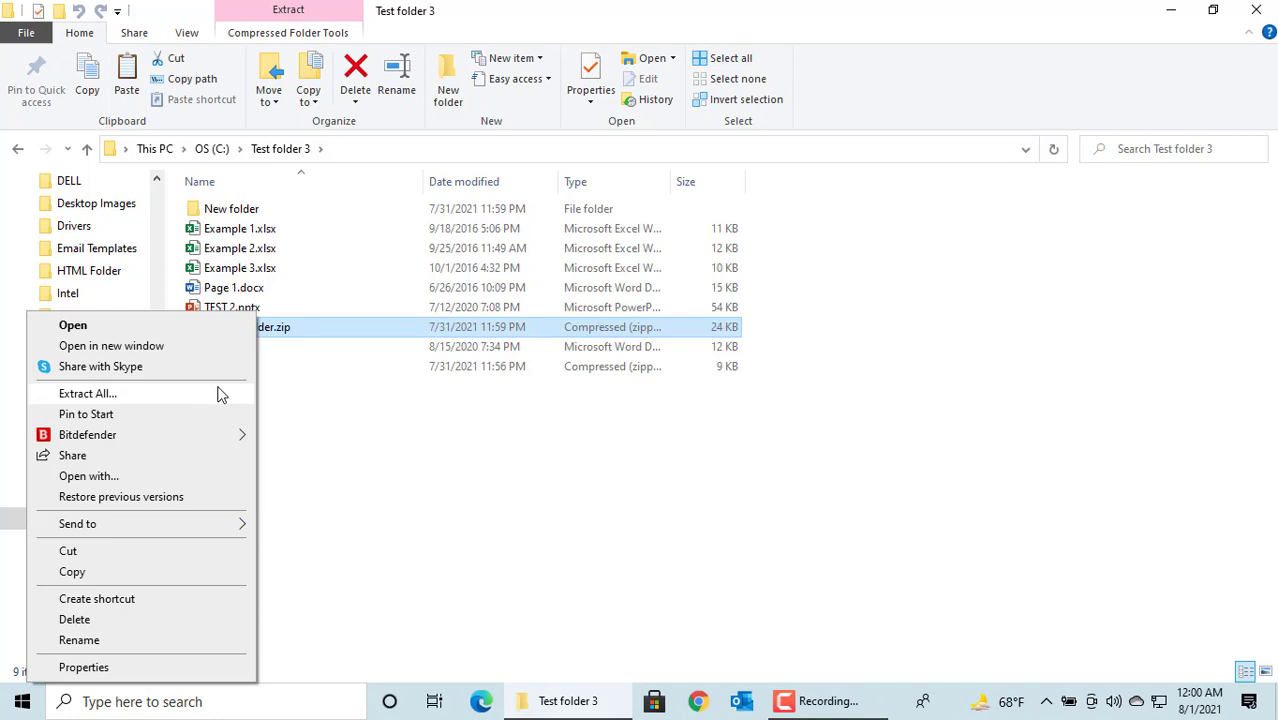
left_click(382, 415)
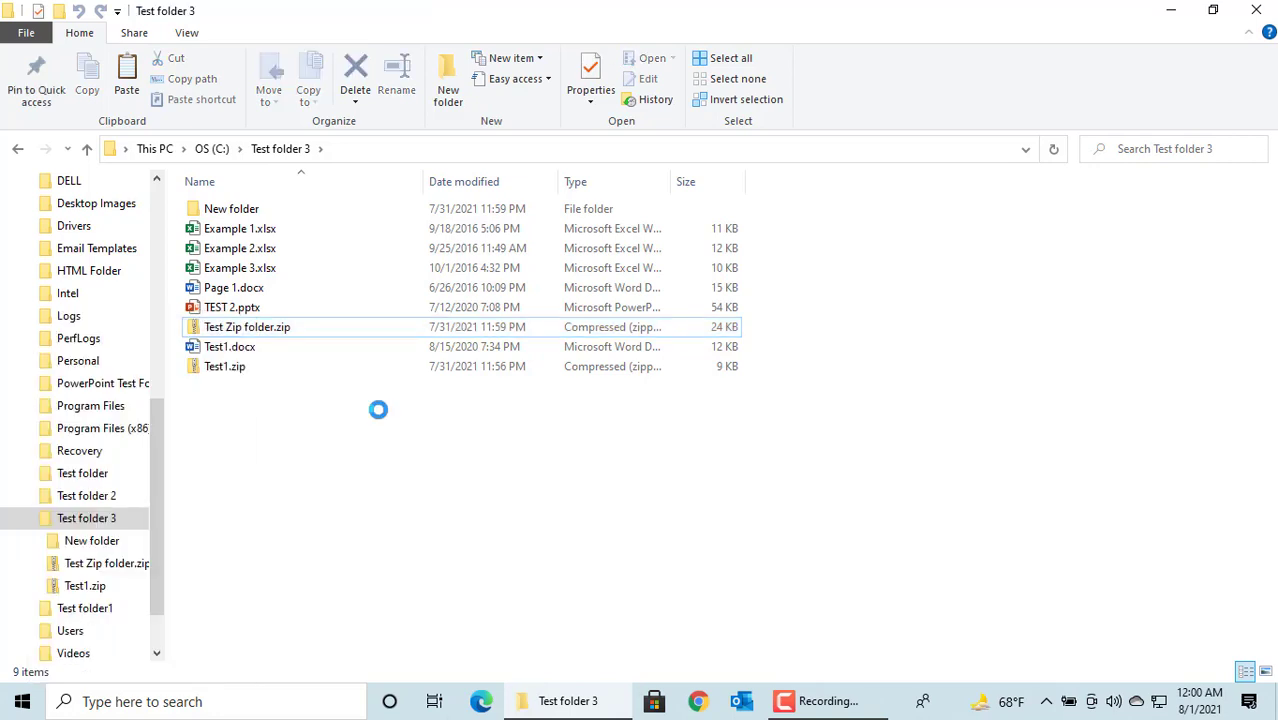
left_click(328, 330)
double_click(197, 338)
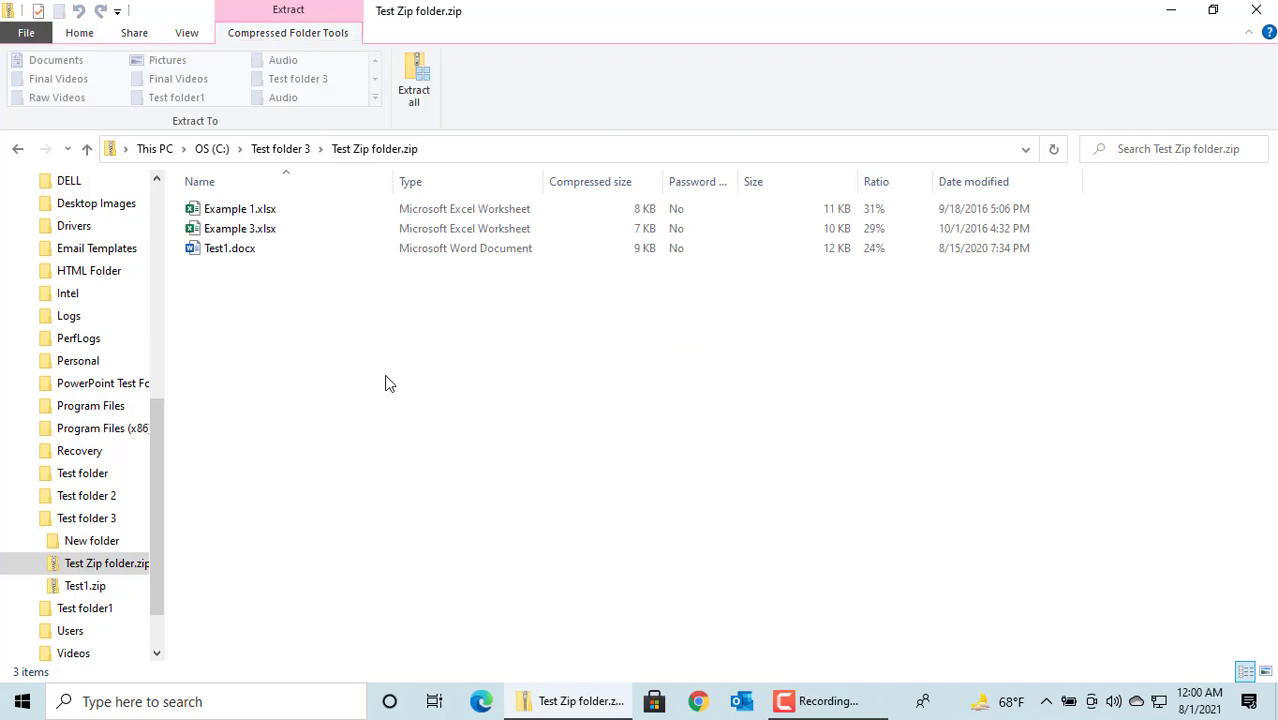
Start Extract All and set the destination to C:\Test folder 3\New folder.
left_click(415, 100)
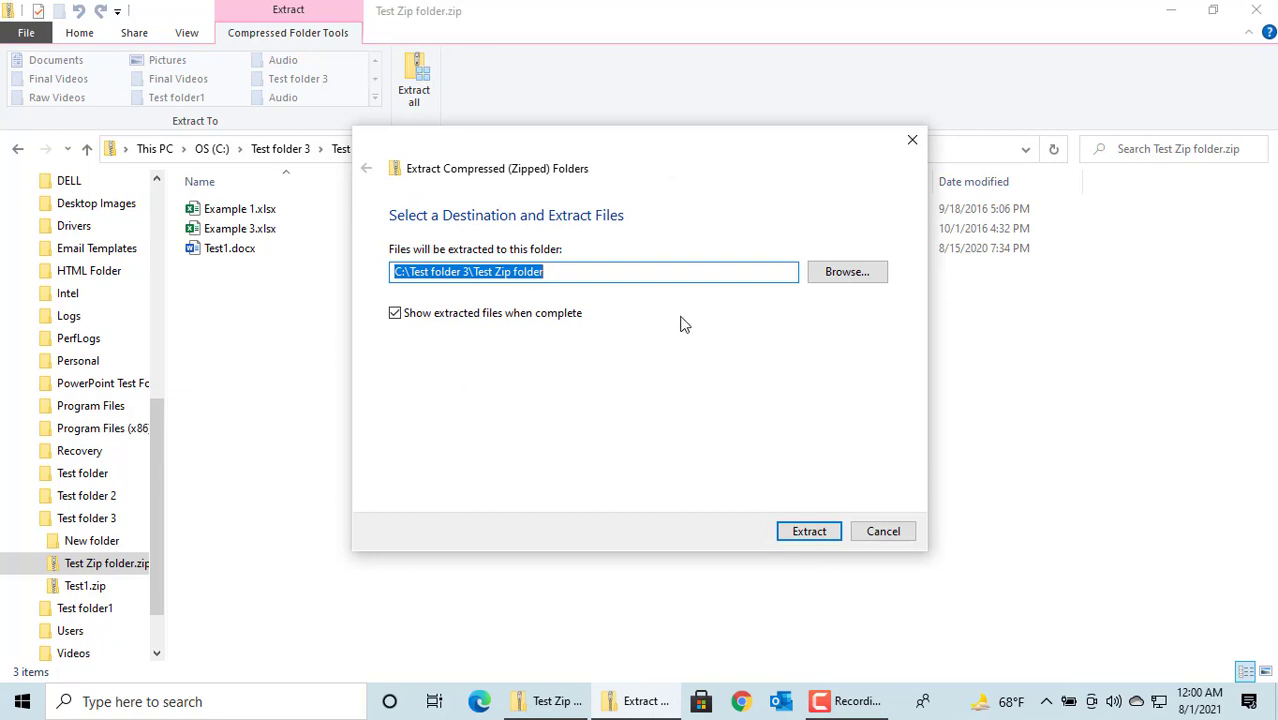
left_click(845, 274)
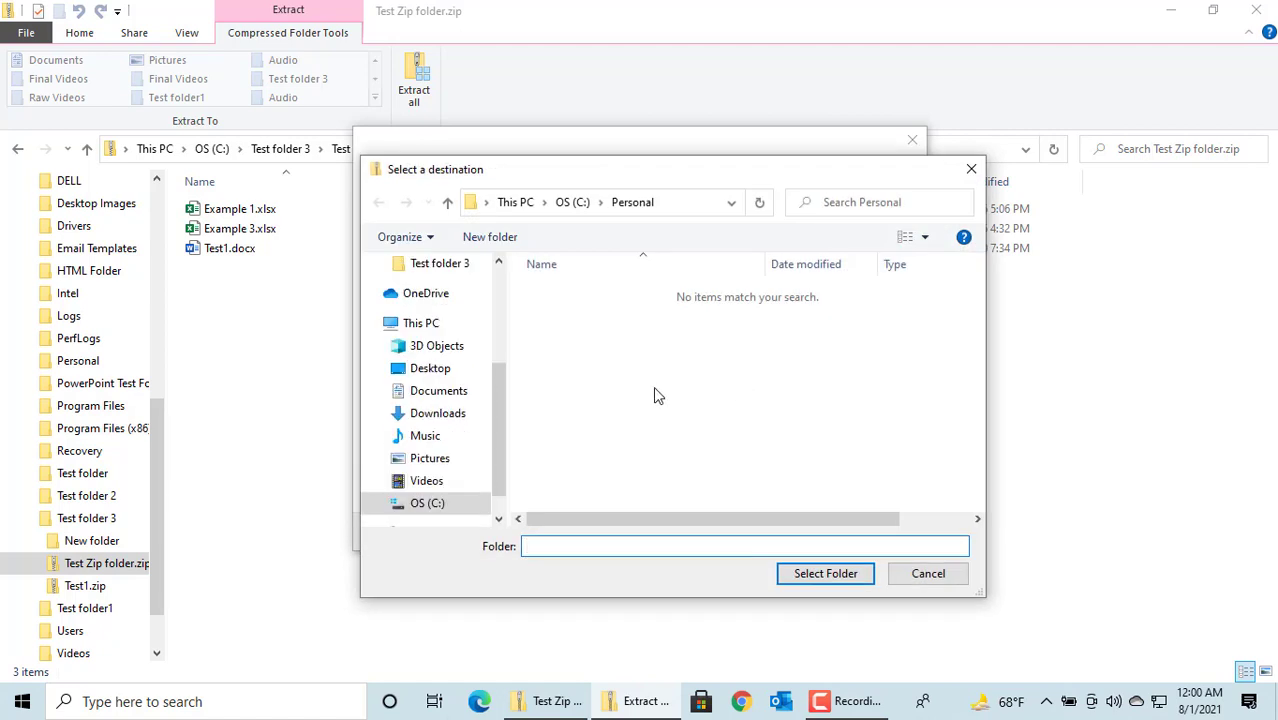
left_click(428, 503)
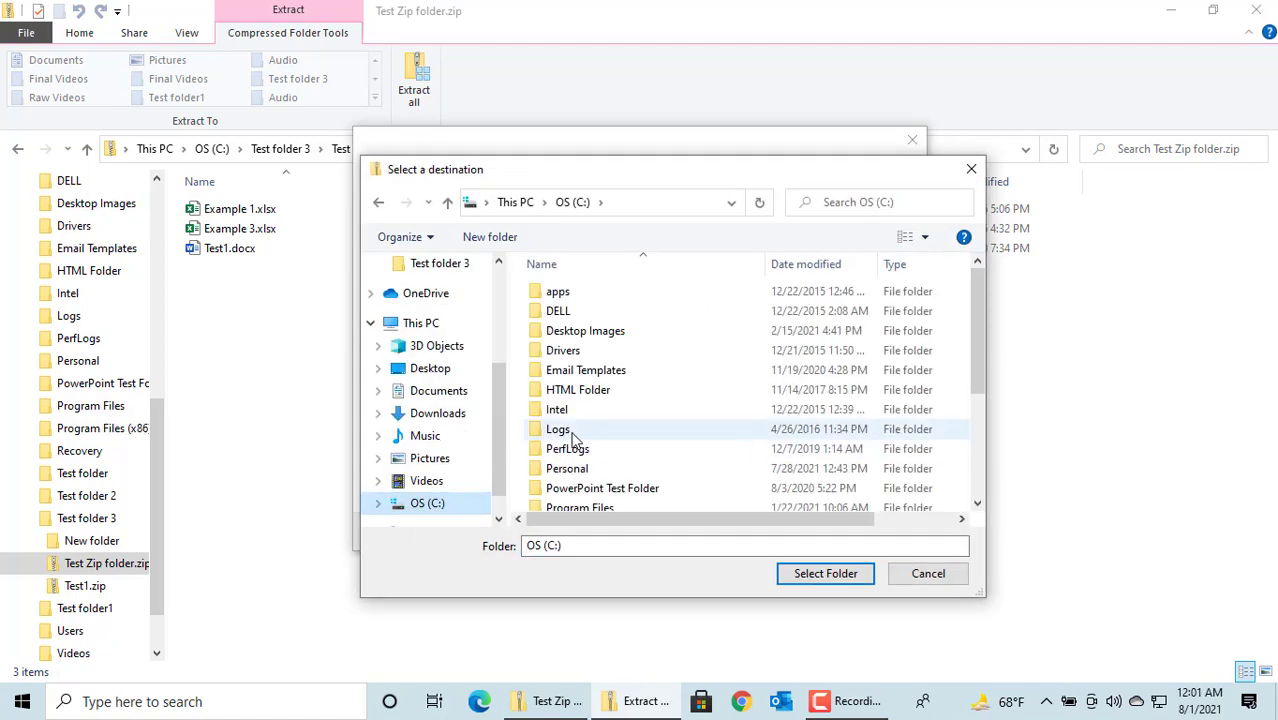
scroll(604, 466, "down", 1)
scroll(599, 382, "down", 1)
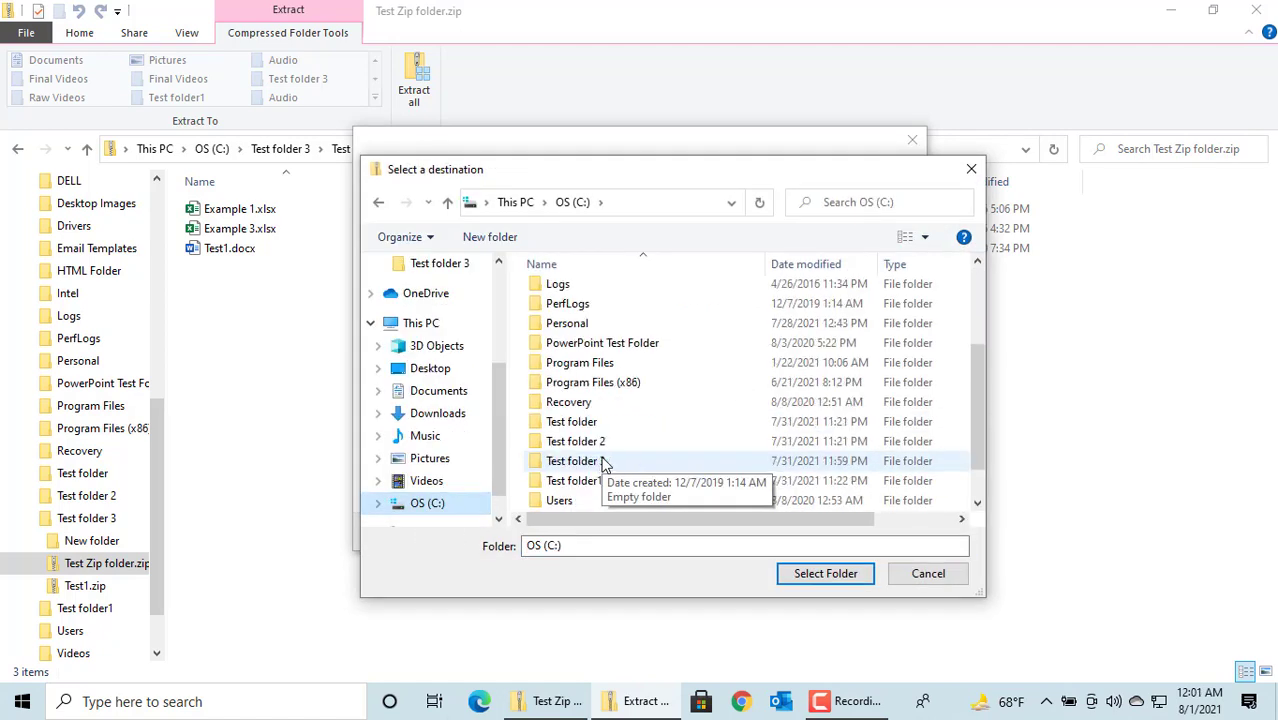
double_click(540, 463)
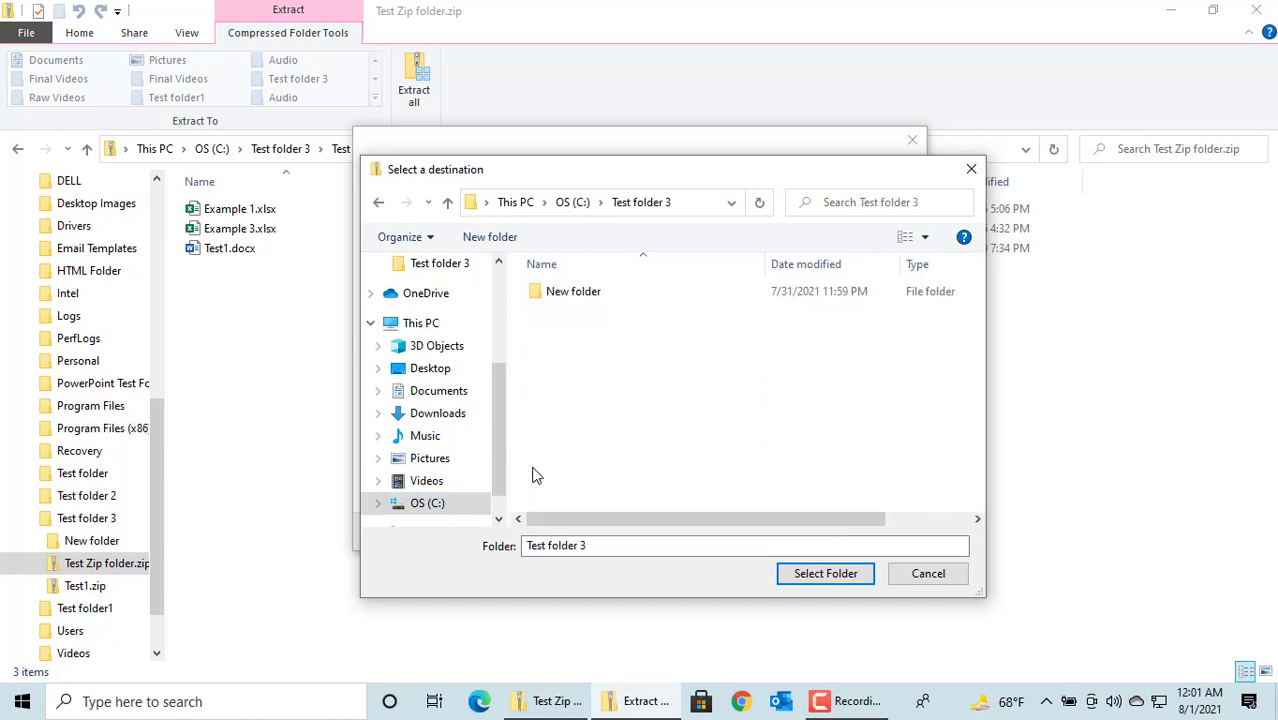
left_click(540, 292)
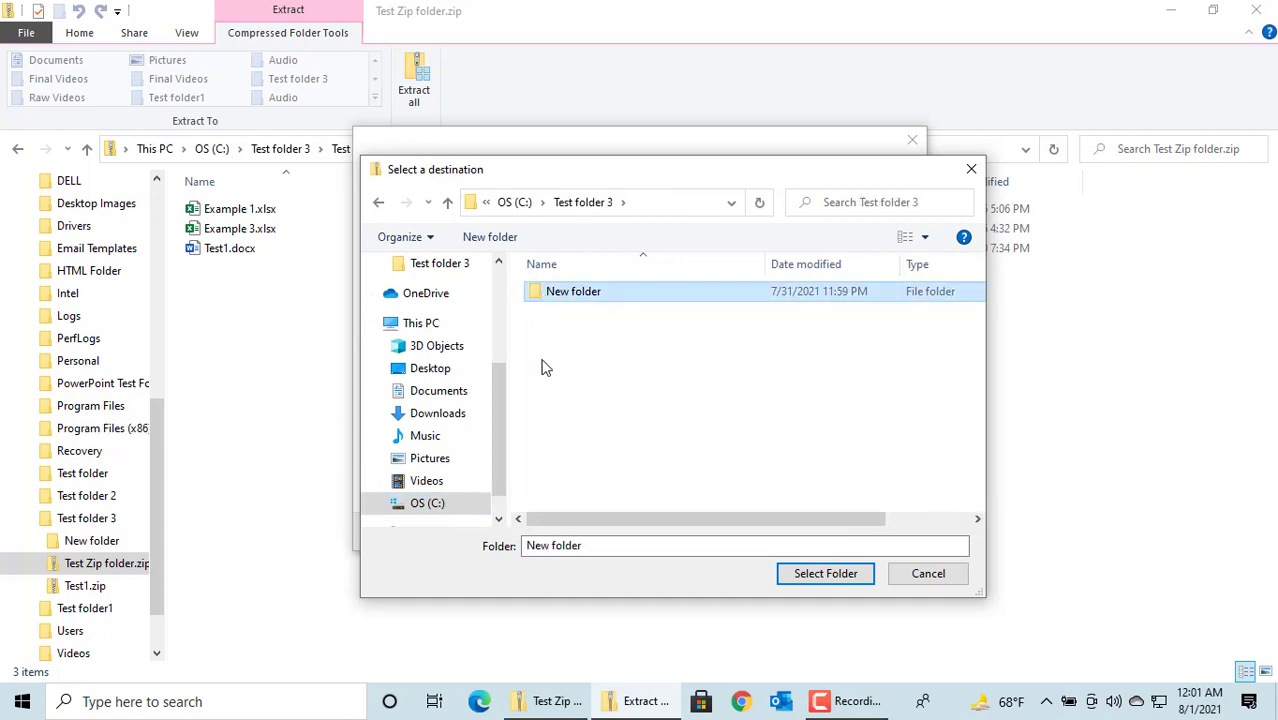
left_click(812, 578)
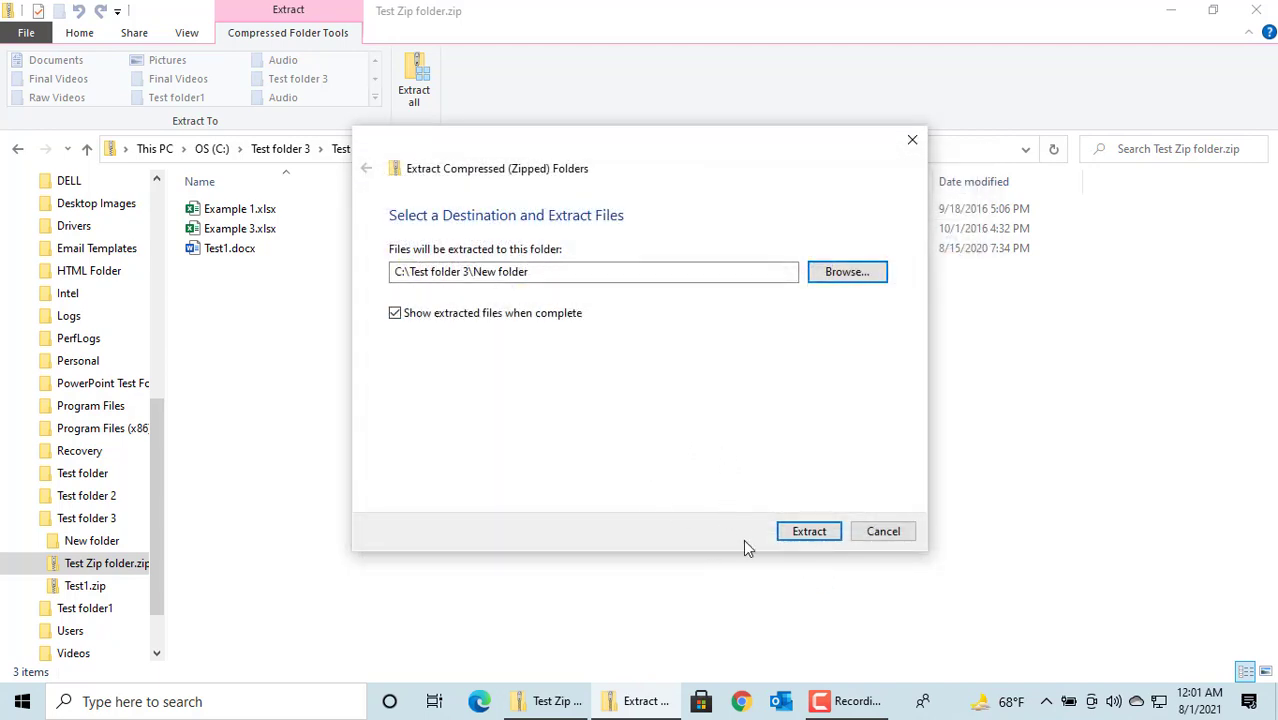
Extract the zip into New folder, replacing duplicate files, then expand OS (C:).
left_click(805, 533)
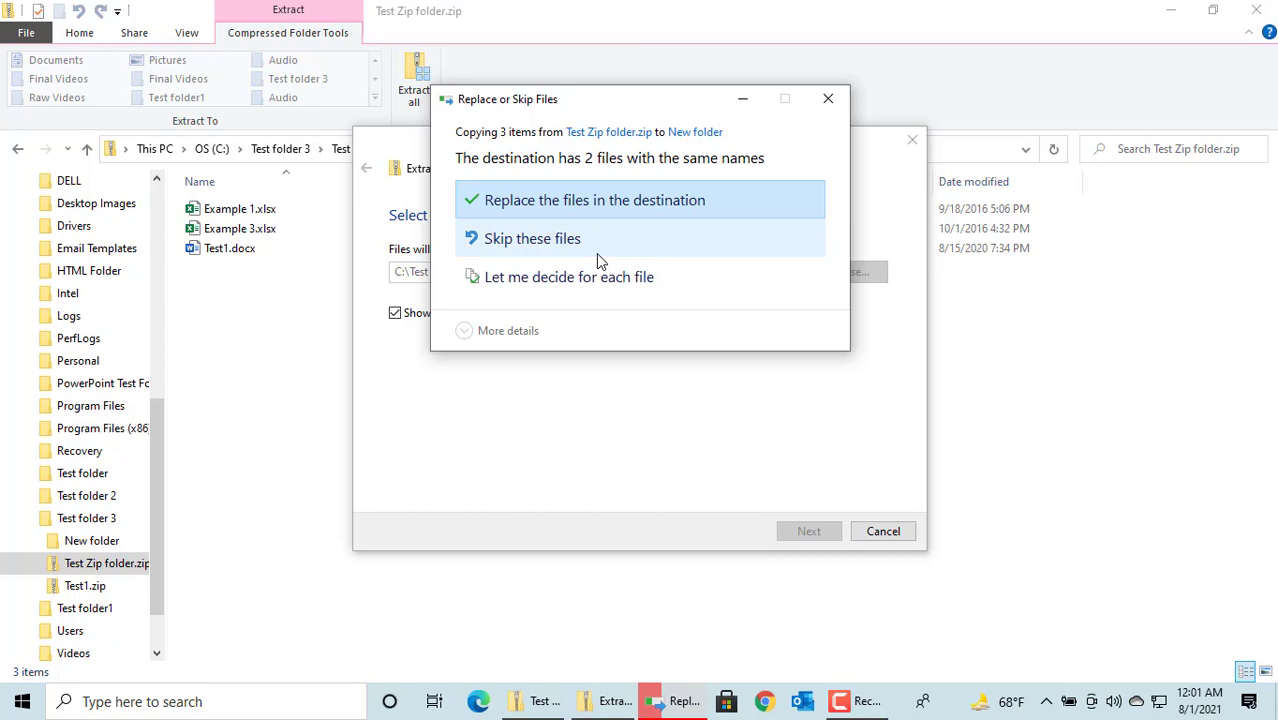
left_click(601, 201)
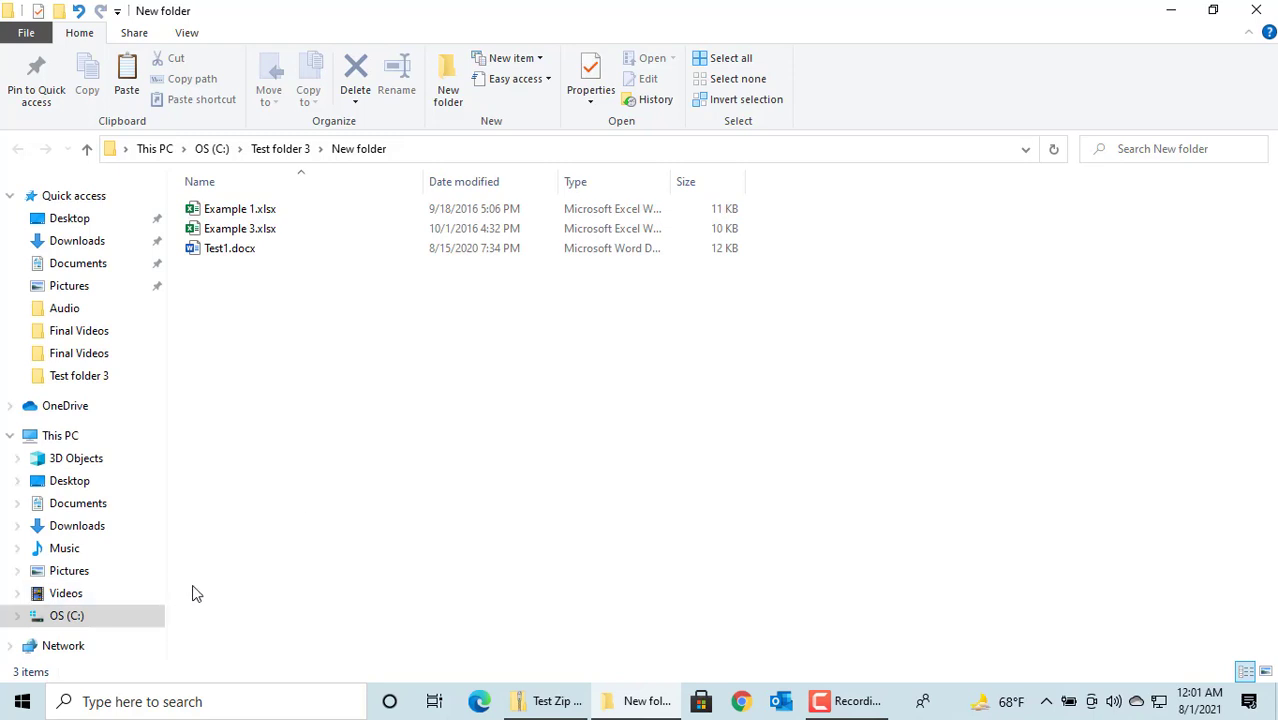
mouse_move(66, 615)
left_click(18, 620)
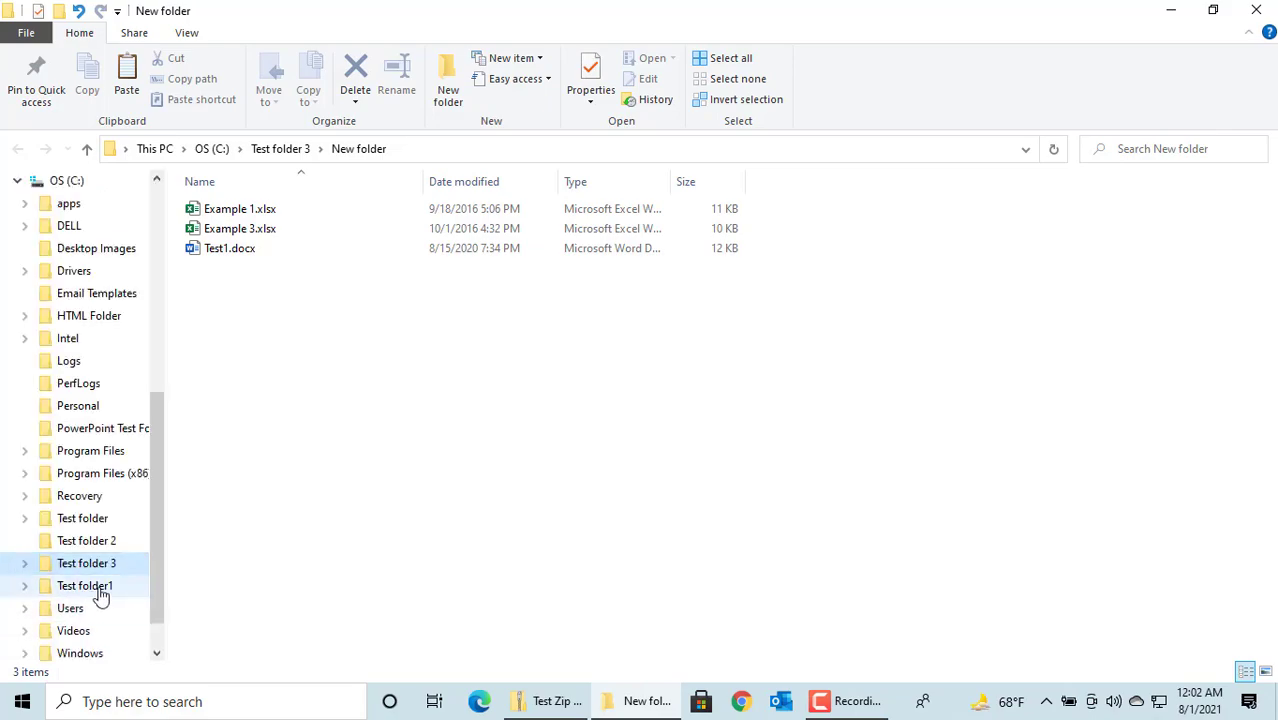